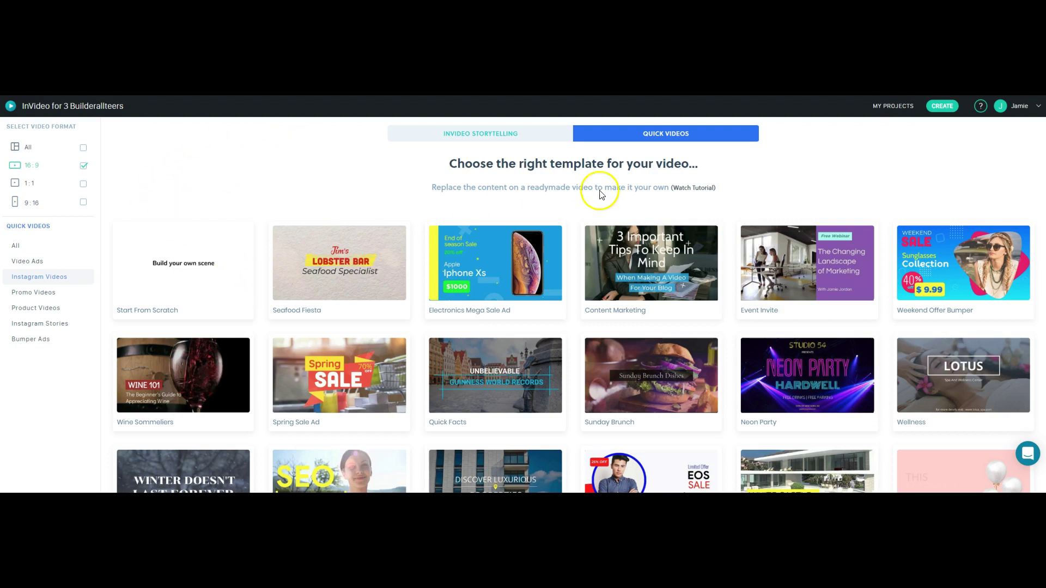
- Create a new 16:9 project from the blank Start From Scratch template
left_click(188, 265)
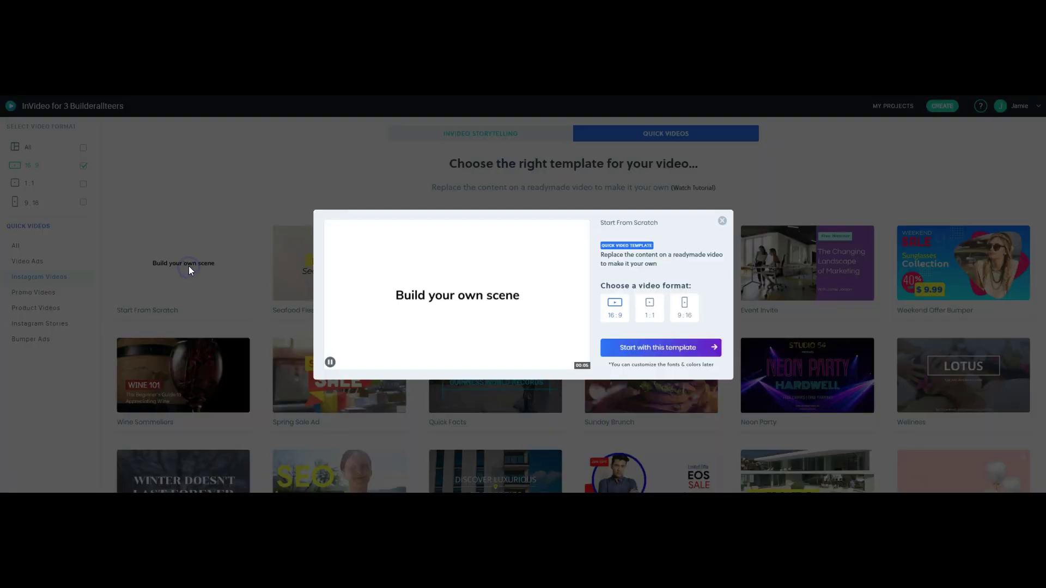
left_click(652, 344)
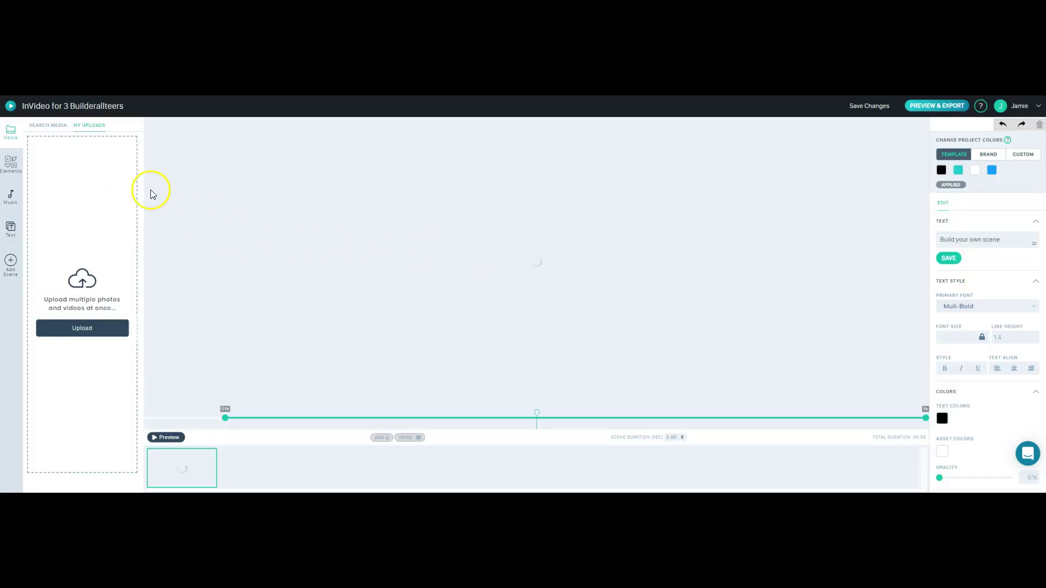
- Search stock videos for 'twitter' and add the first result as the full-length scene background
left_click(48, 126)
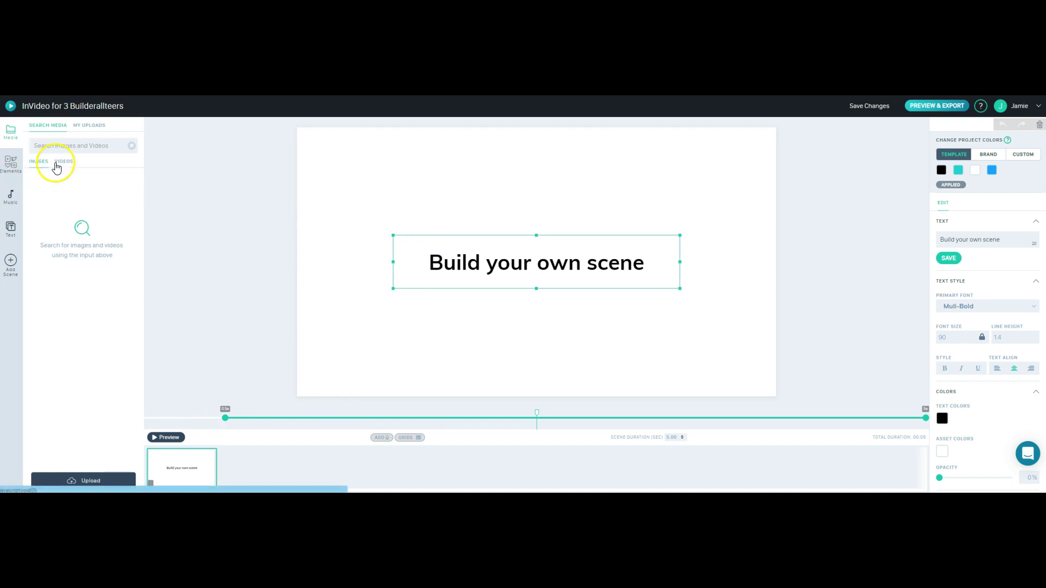
left_click(68, 164)
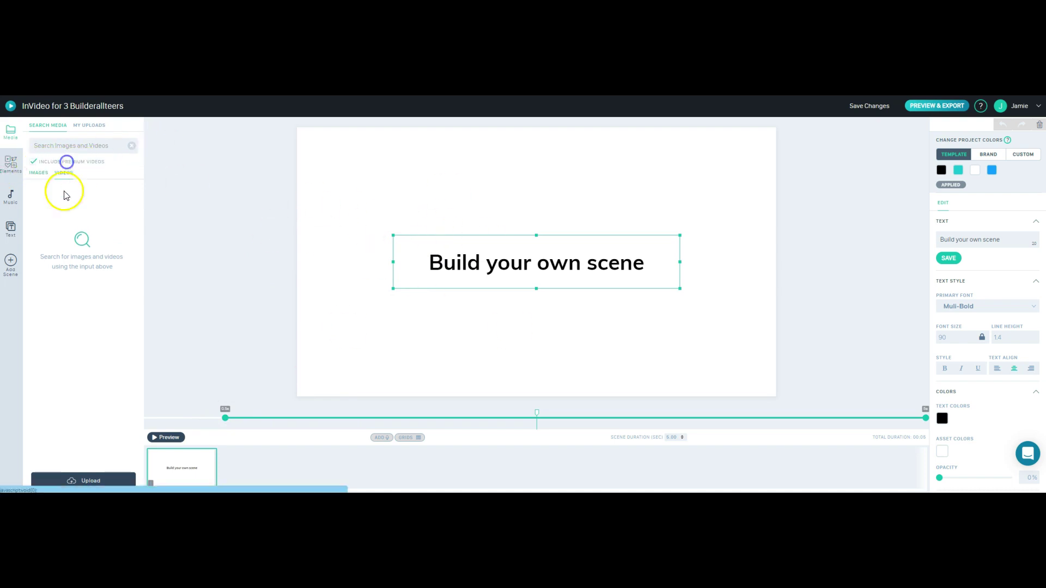
left_click(54, 147)
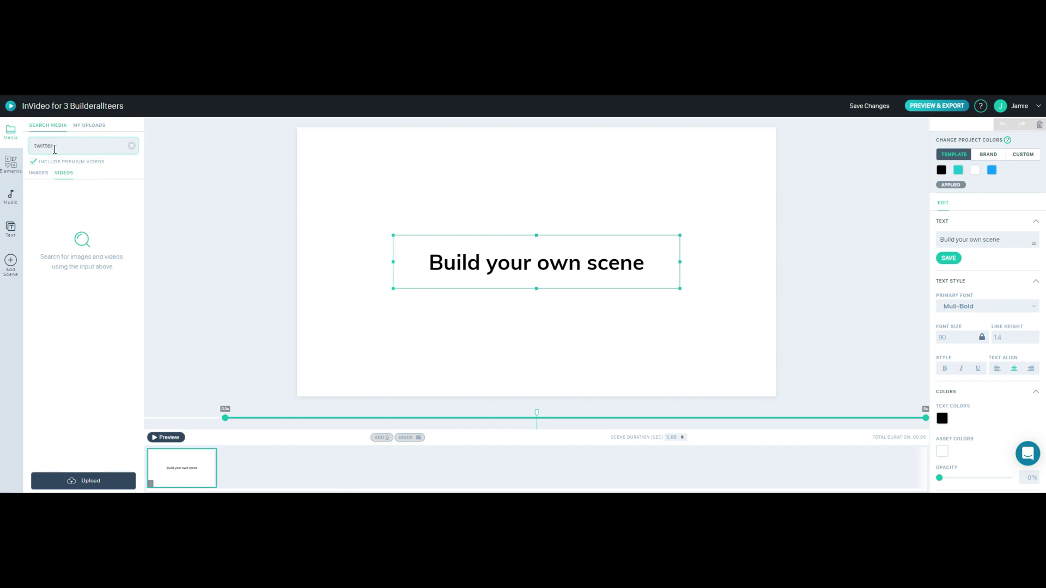
key("Return")
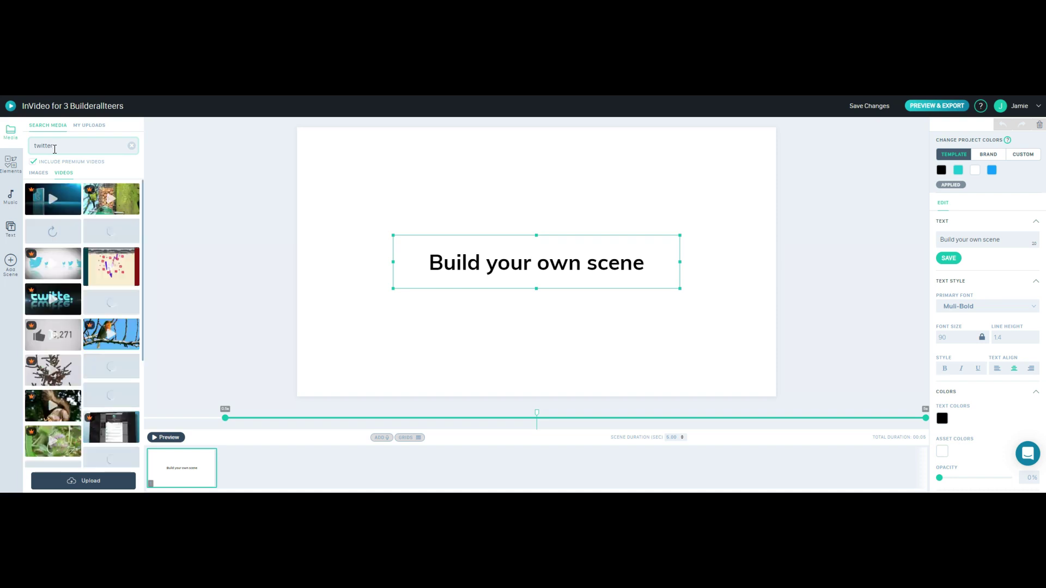
left_click_drag(53, 208, 361, 332)
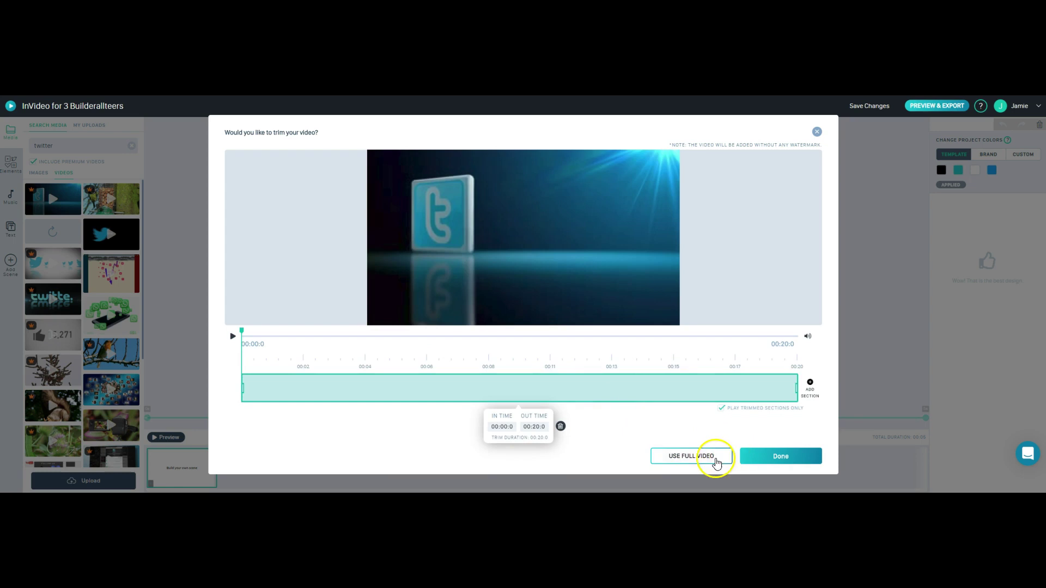
left_click(698, 457)
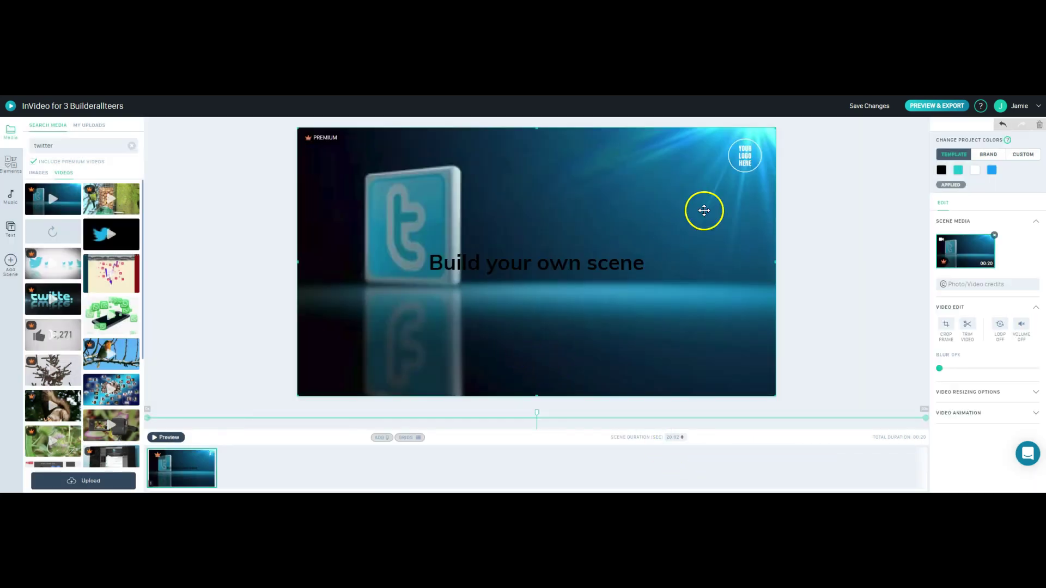
- Delete the logo placeholder badge and the 'Build your own scene' title text
left_click(748, 157)
key("Delete")
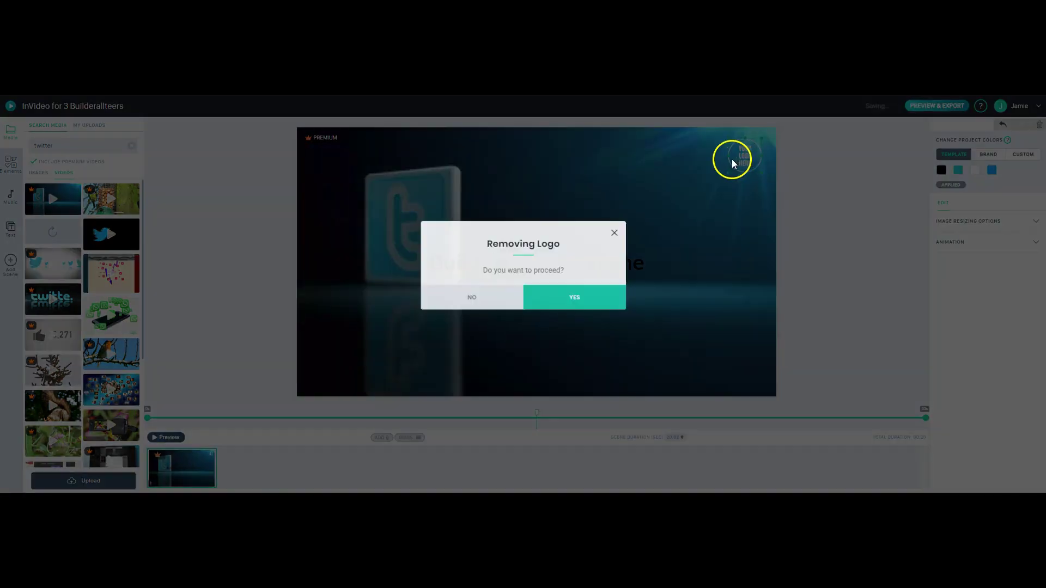
left_click(544, 334)
left_click(540, 290)
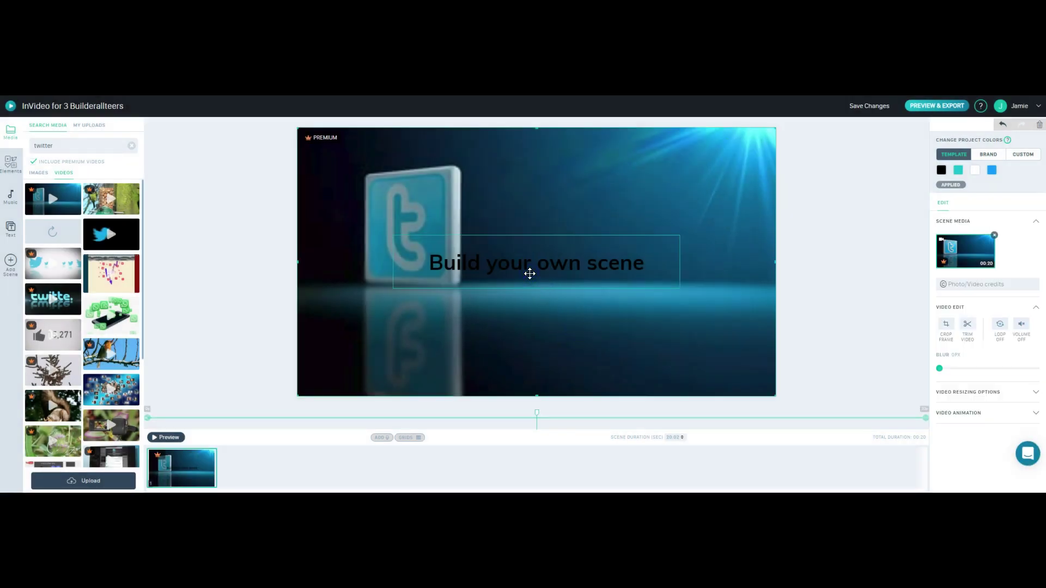
left_click(530, 274)
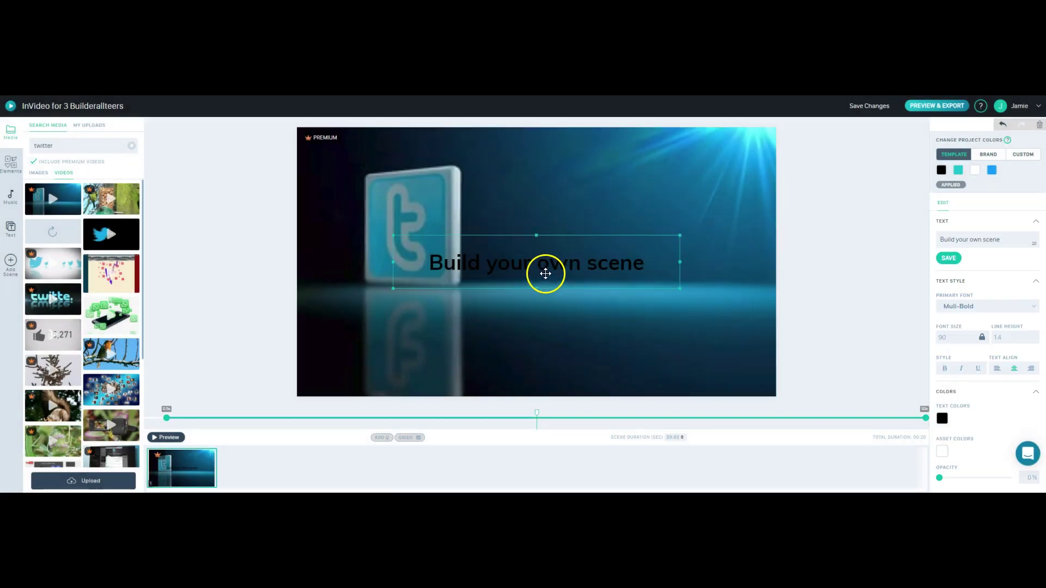
key("Delete")
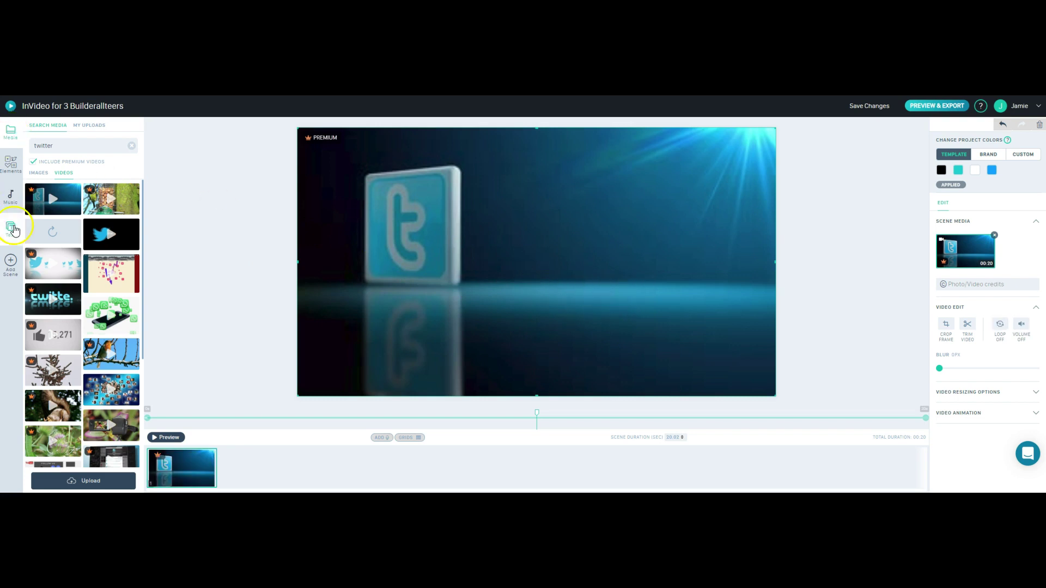
- Embed a tweet by pasting its Twitter URL into the Elements > Social field
left_click(11, 165)
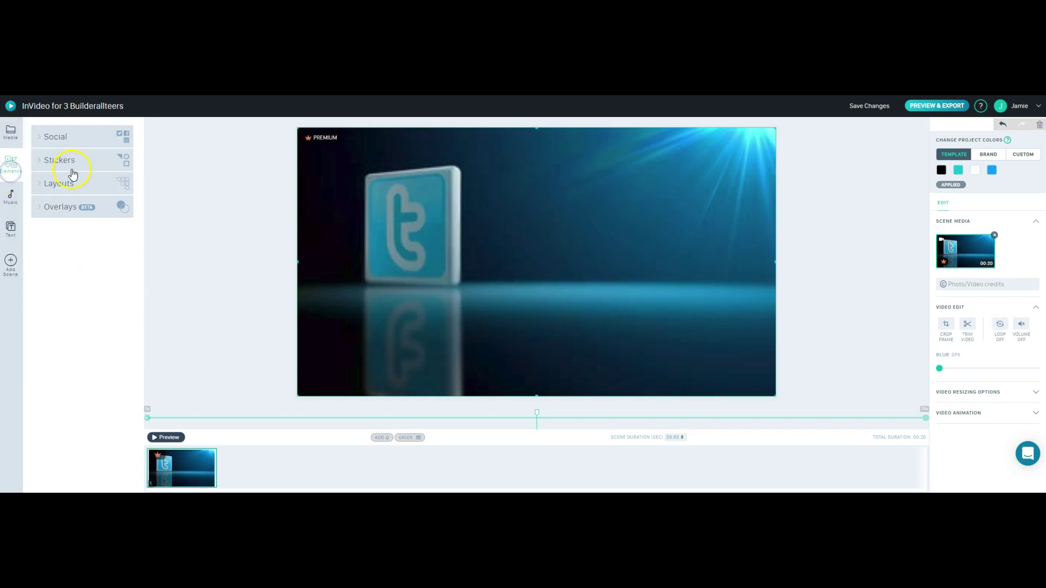
left_click(54, 138)
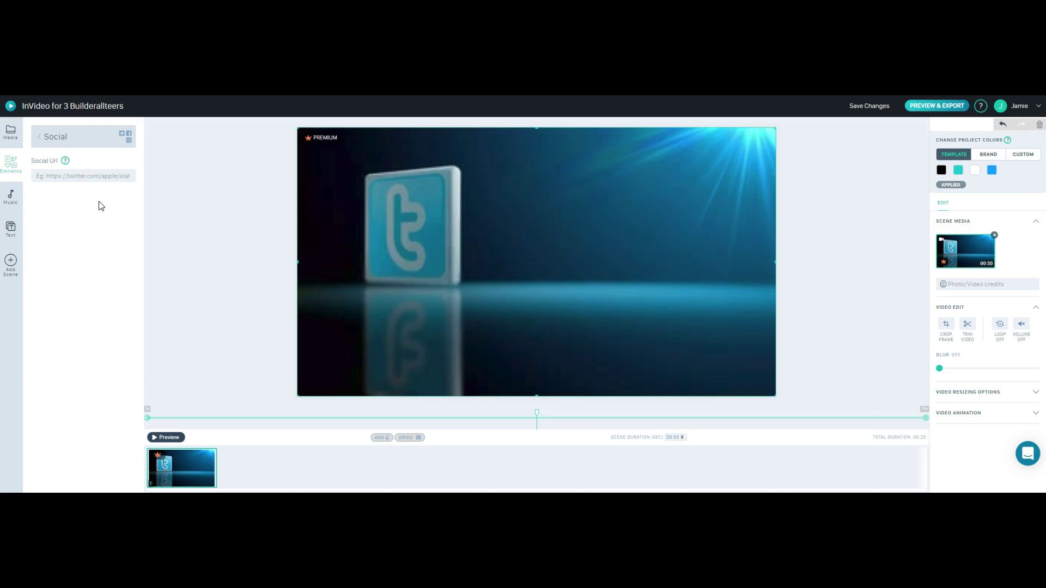
key("ctrl+v")
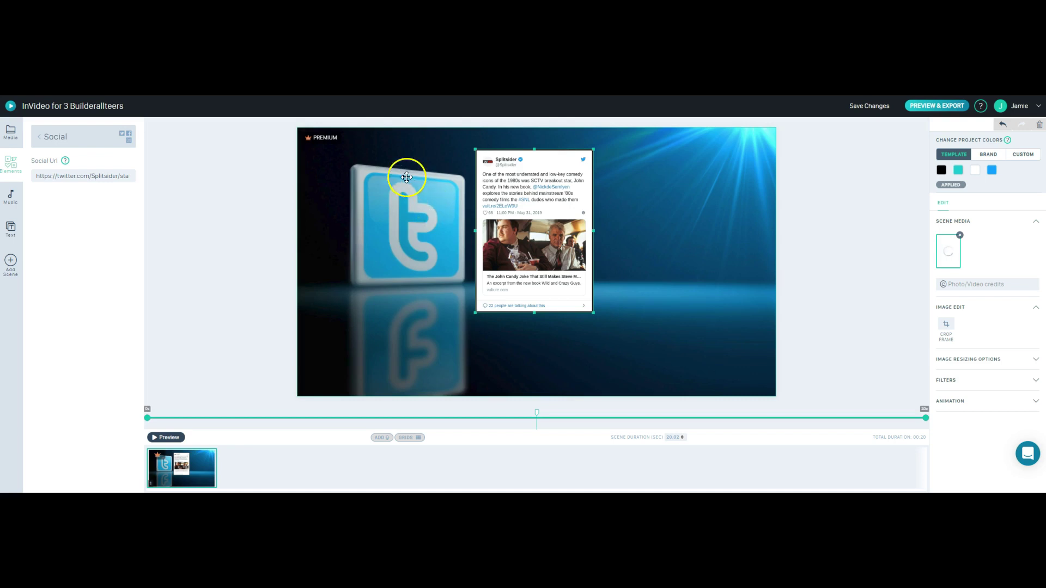
- Drag the tweet card to the right side of the frame, clear of the Twitter logo
left_click_drag(531, 195, 660, 194)
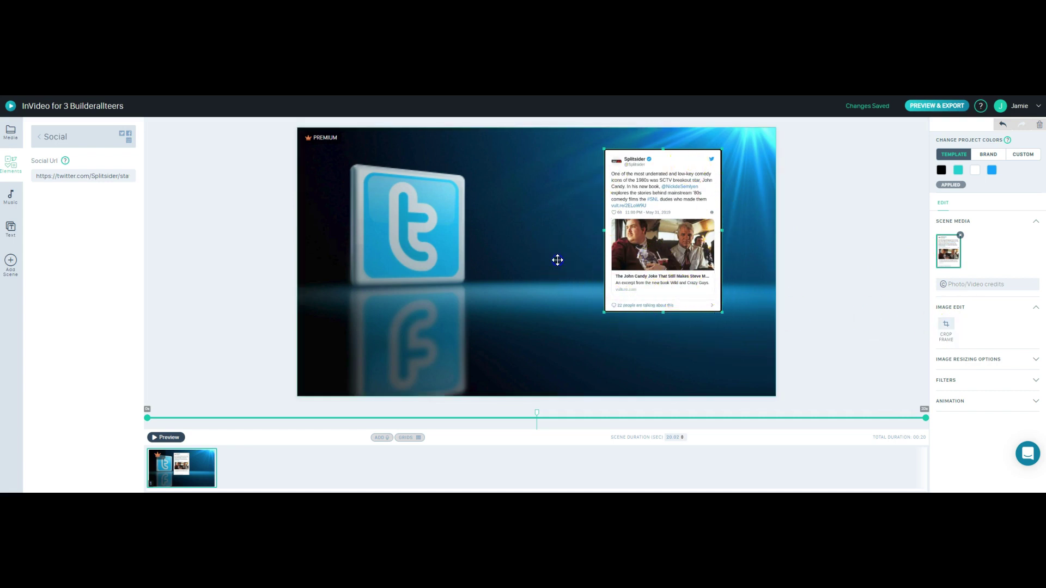
left_click(598, 324)
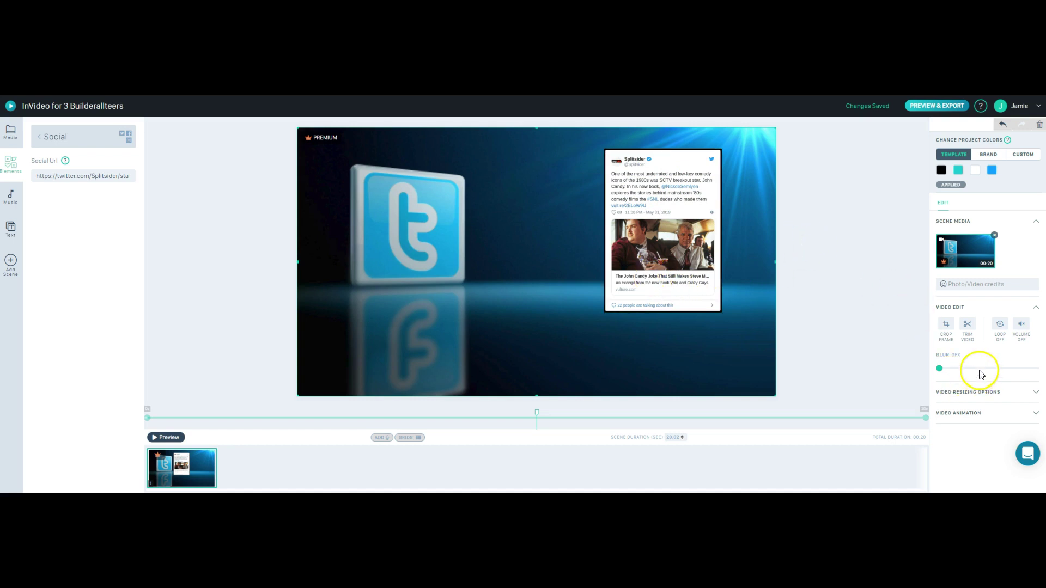
left_click(692, 253)
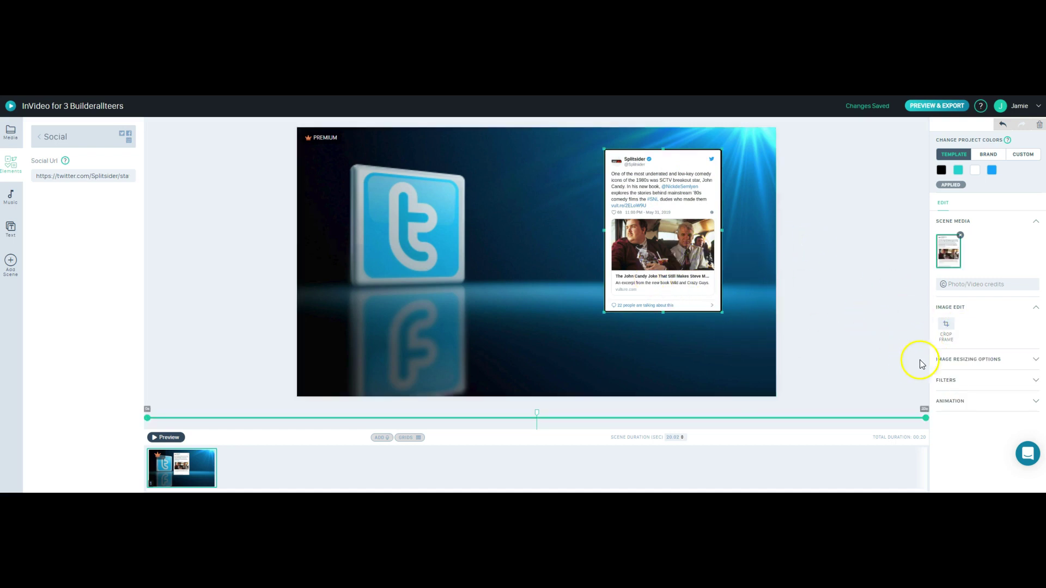
- Crop the tweet card with a free aspect ratio, trimming each edge slightly
left_click(946, 325)
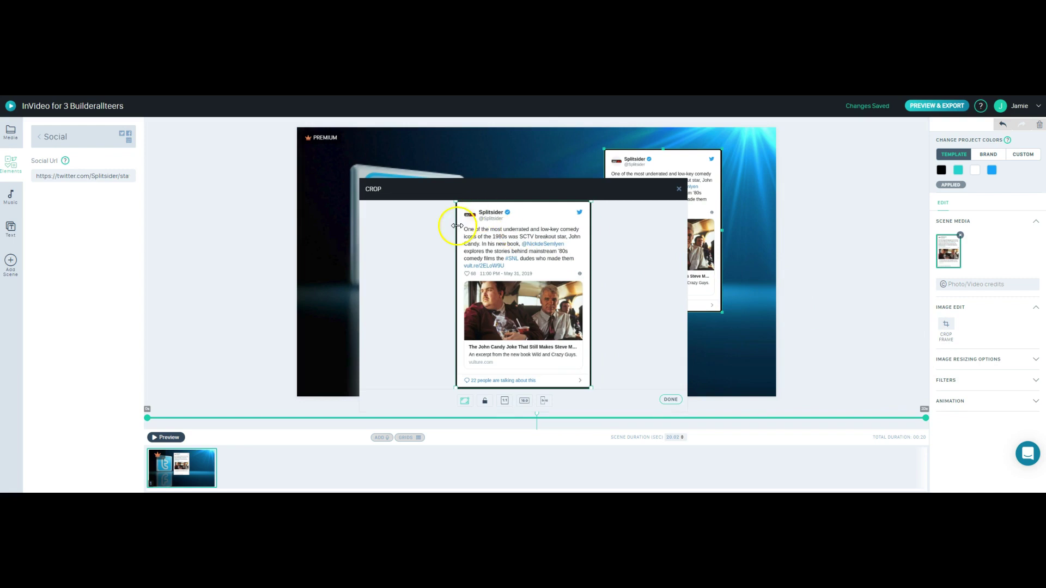
left_click(485, 401)
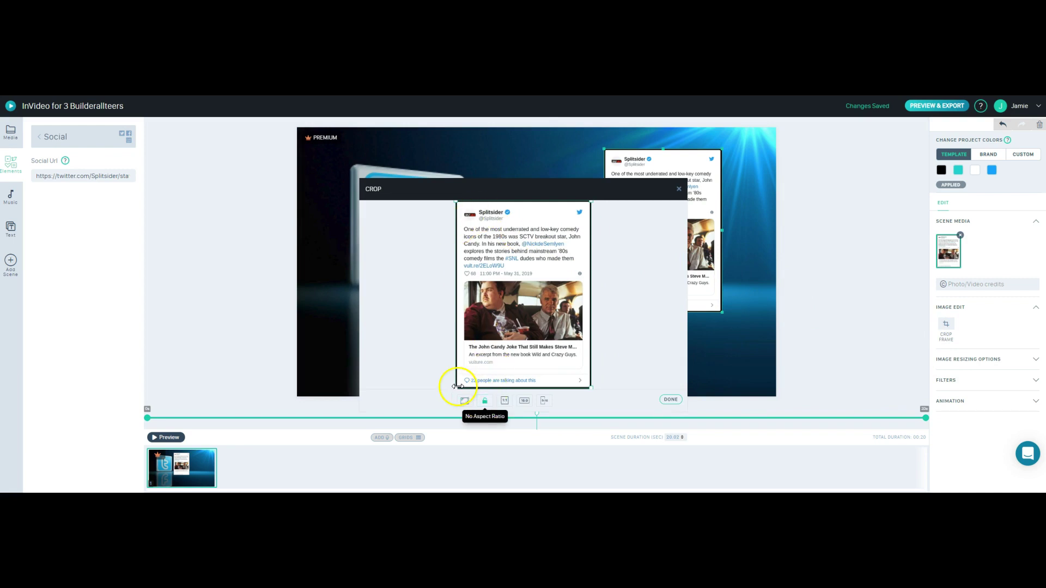
left_click_drag(456, 273, 459, 291)
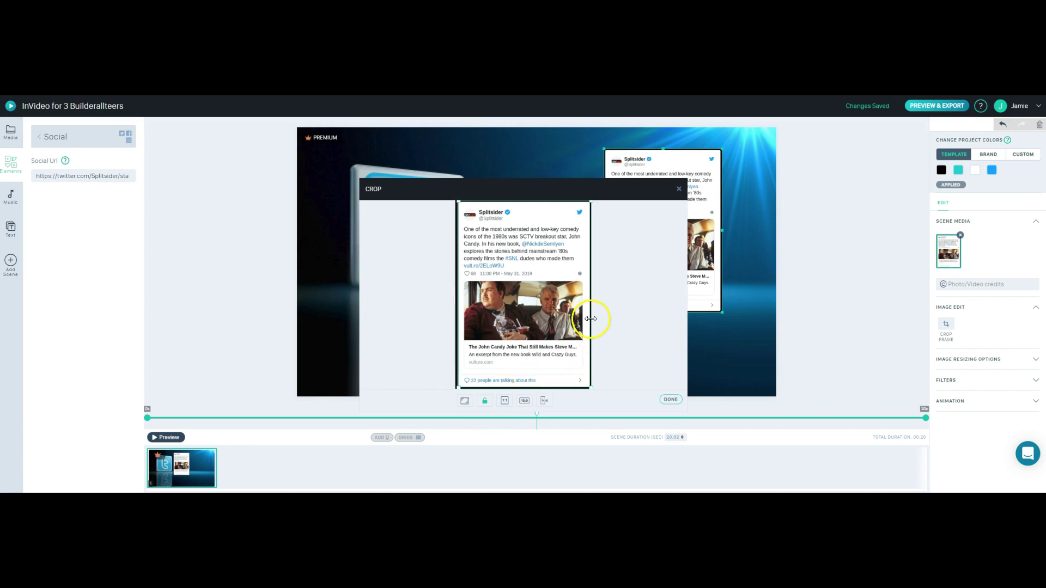
left_click_drag(590, 319, 587, 319)
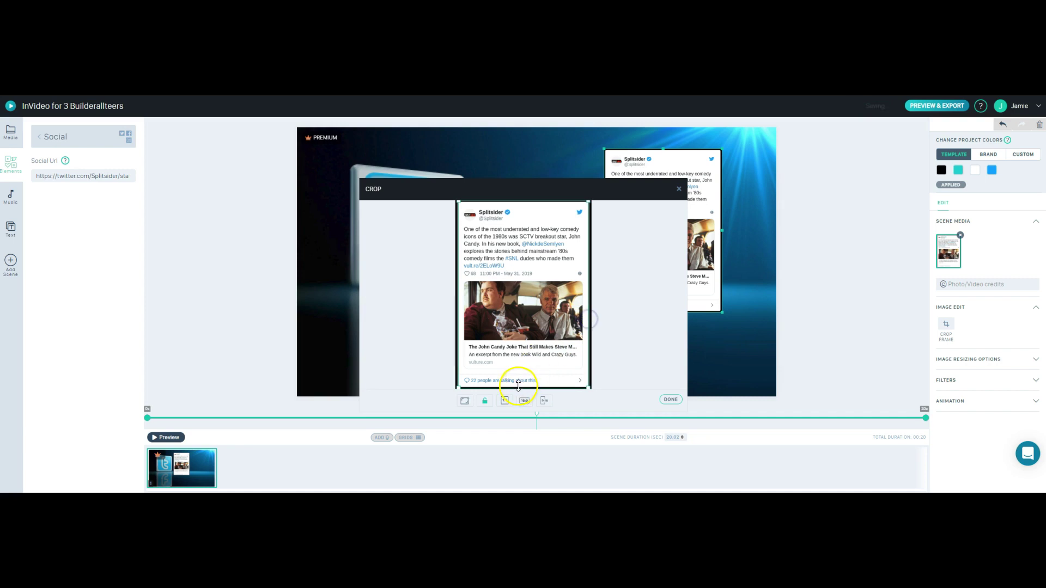
left_click_drag(519, 383, 519, 383)
left_click_drag(518, 203, 518, 204)
left_click(670, 400)
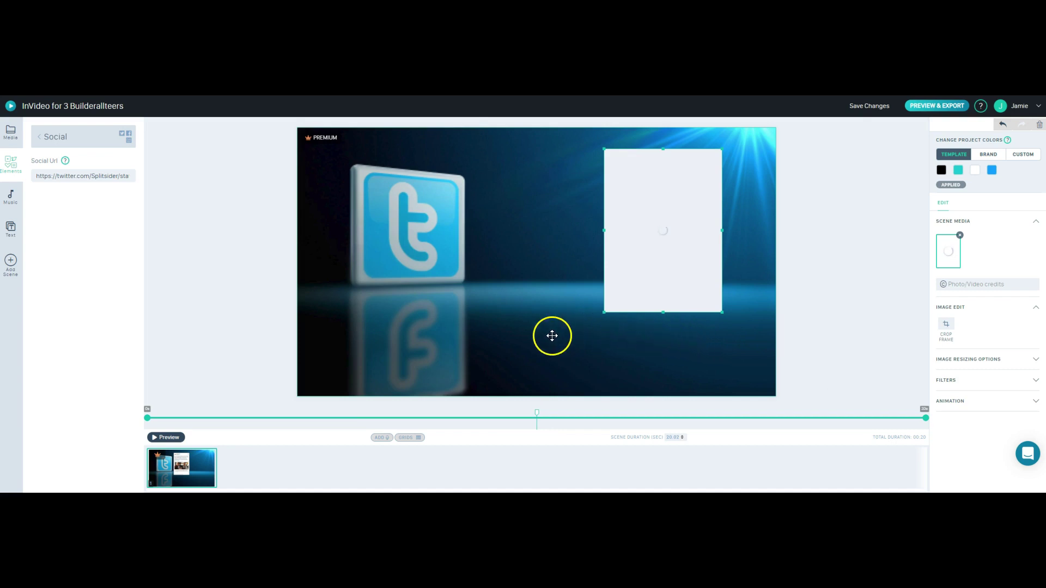
- Move the tweet card to the top-right and drag its bottom-left corner to enlarge it
left_click(742, 345)
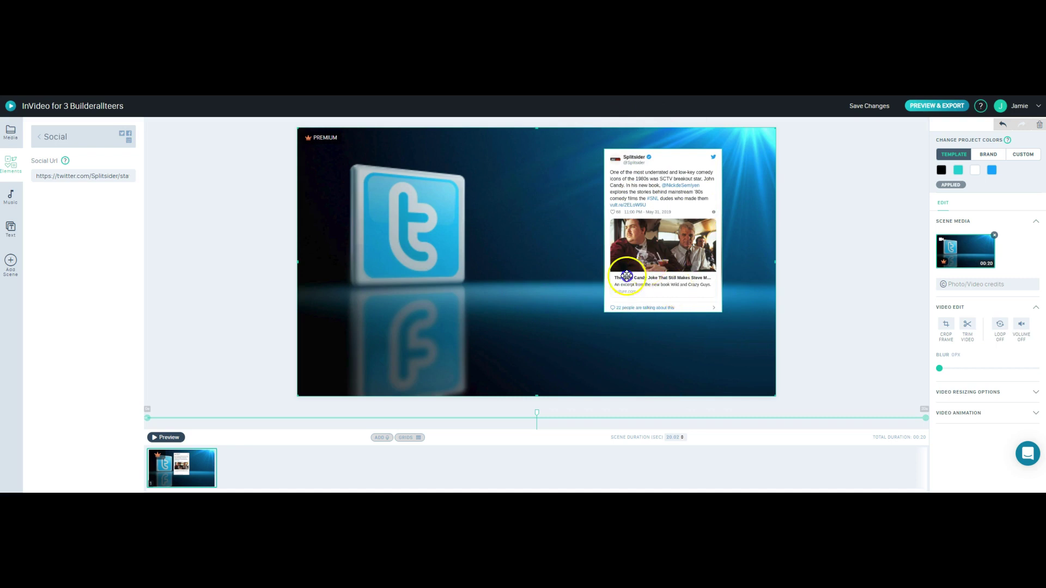
left_click_drag(602, 285, 662, 262)
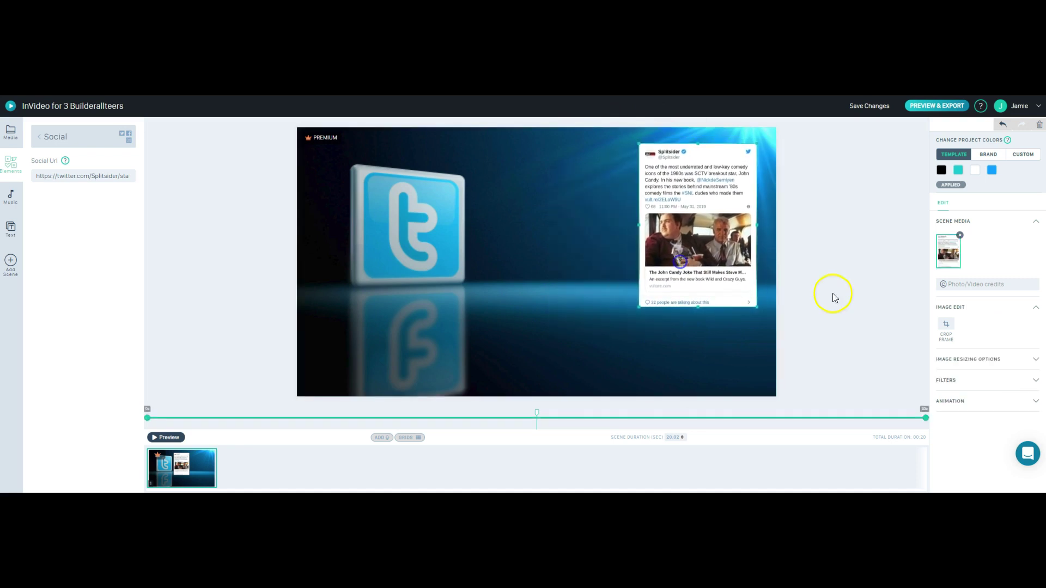
left_click(977, 359)
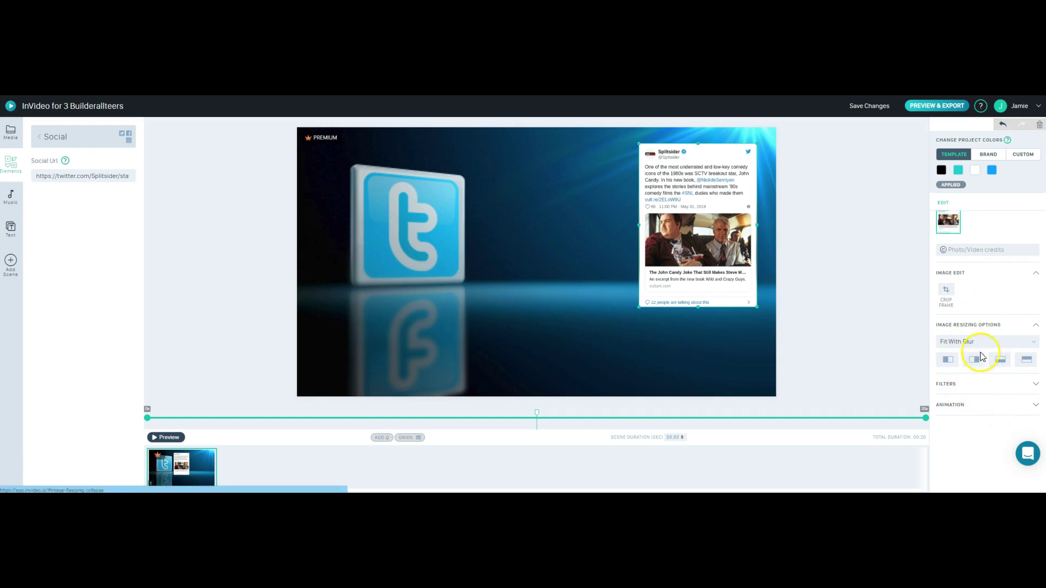
left_click(952, 384)
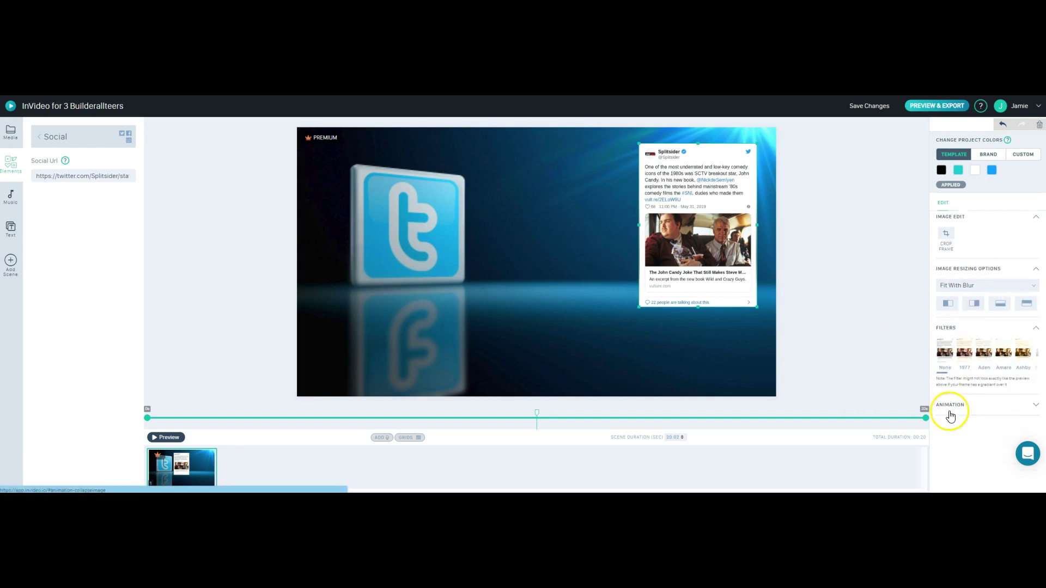
left_click(950, 403)
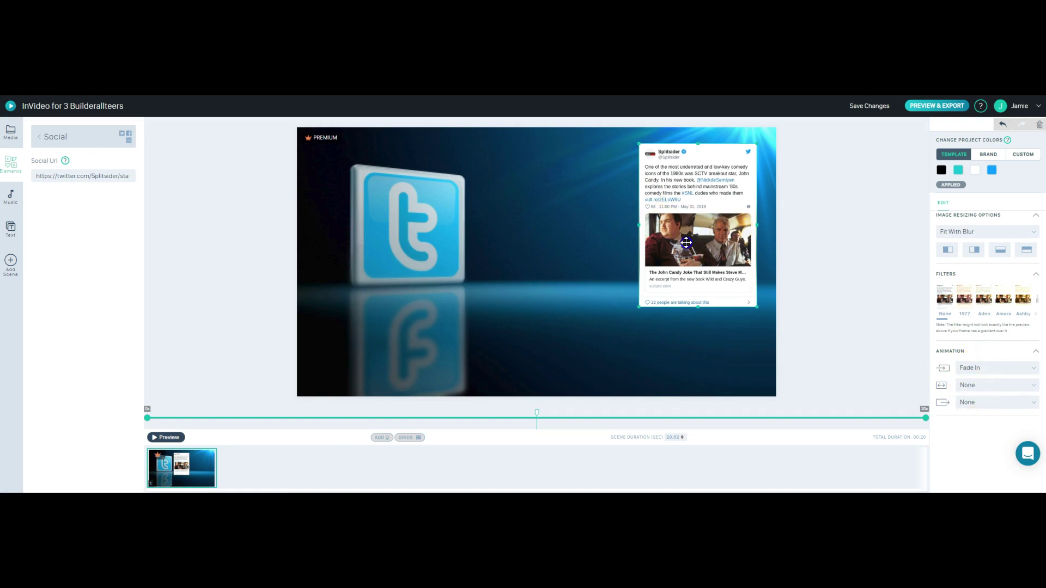
left_click_drag(698, 237, 702, 234)
left_click_drag(644, 303, 591, 380)
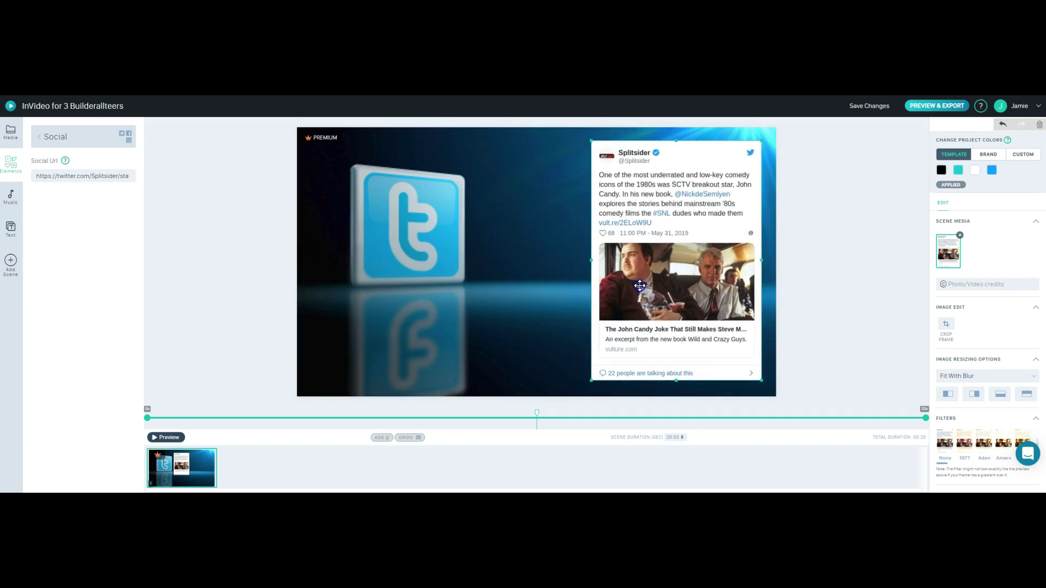
left_click_drag(640, 285, 635, 286)
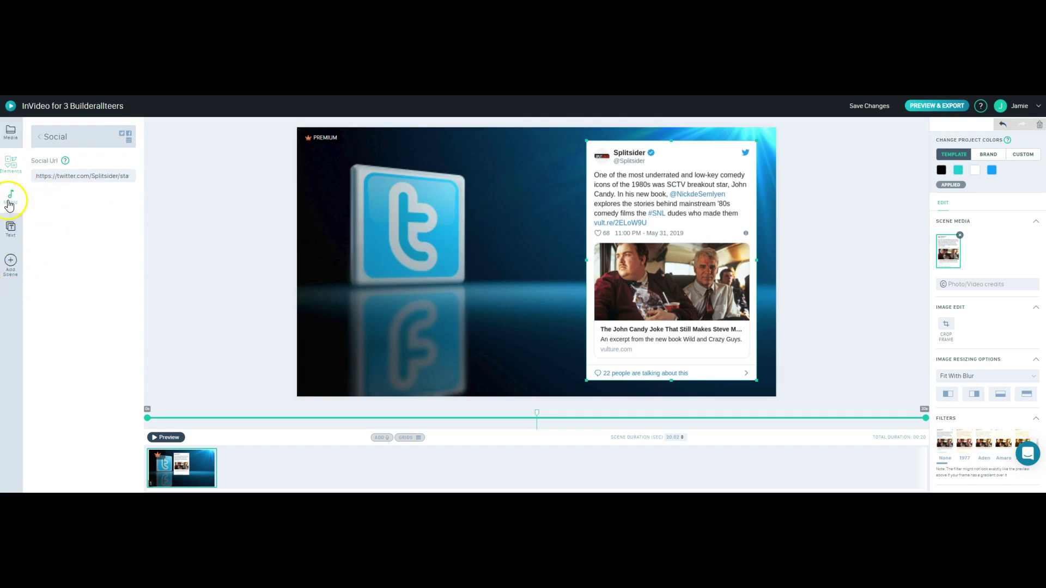
- Browse the element categories and expand the Entertainment group under Overlays
left_click(41, 136)
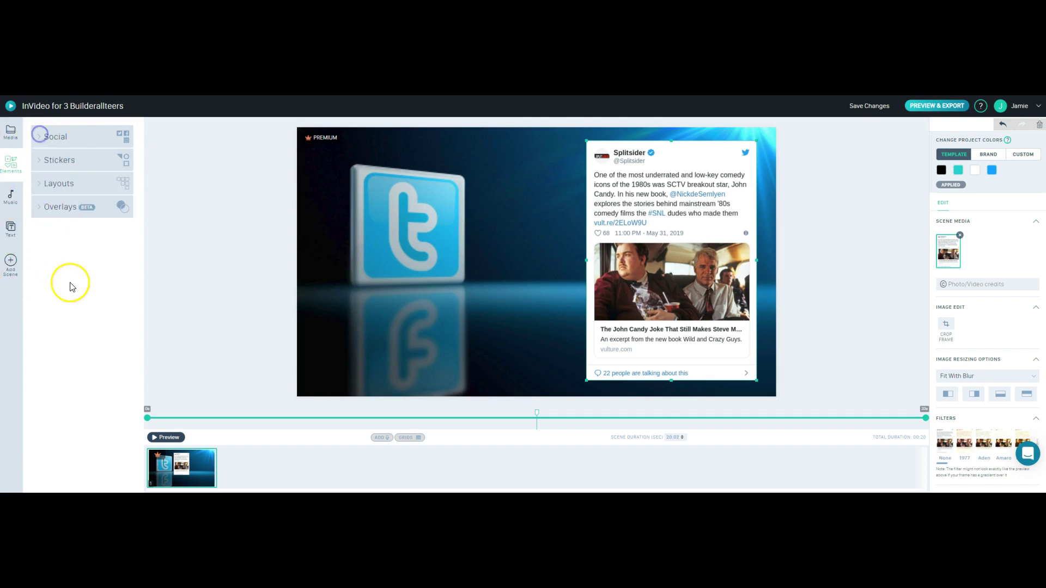
left_click(40, 207)
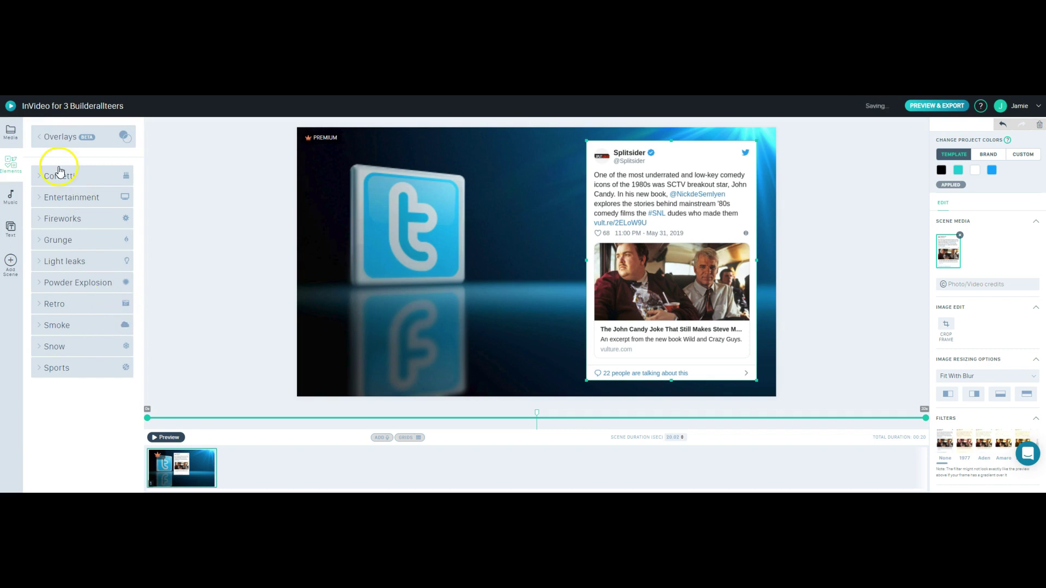
left_click(39, 136)
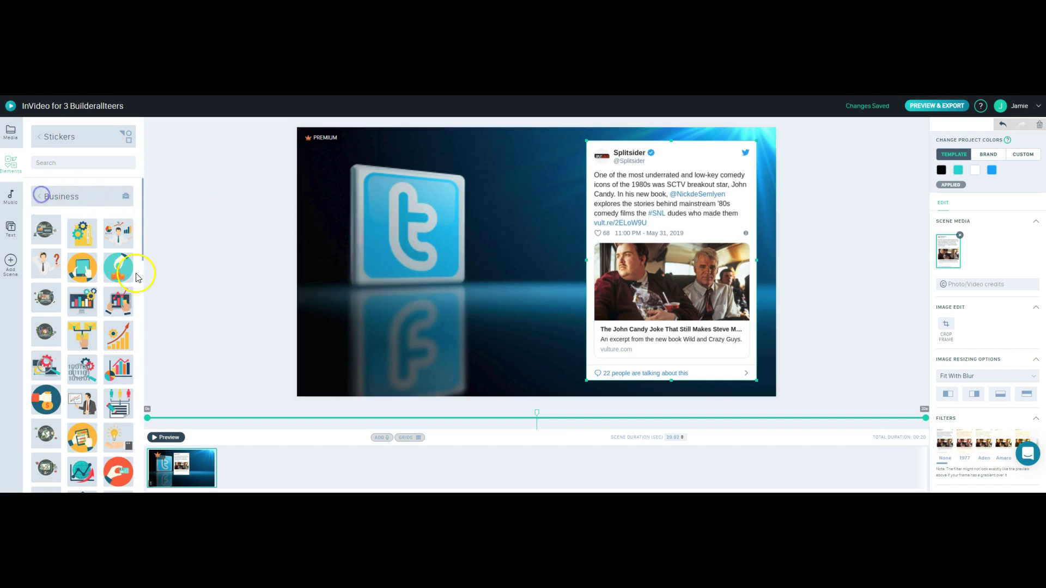
left_click(37, 198)
left_click(40, 139)
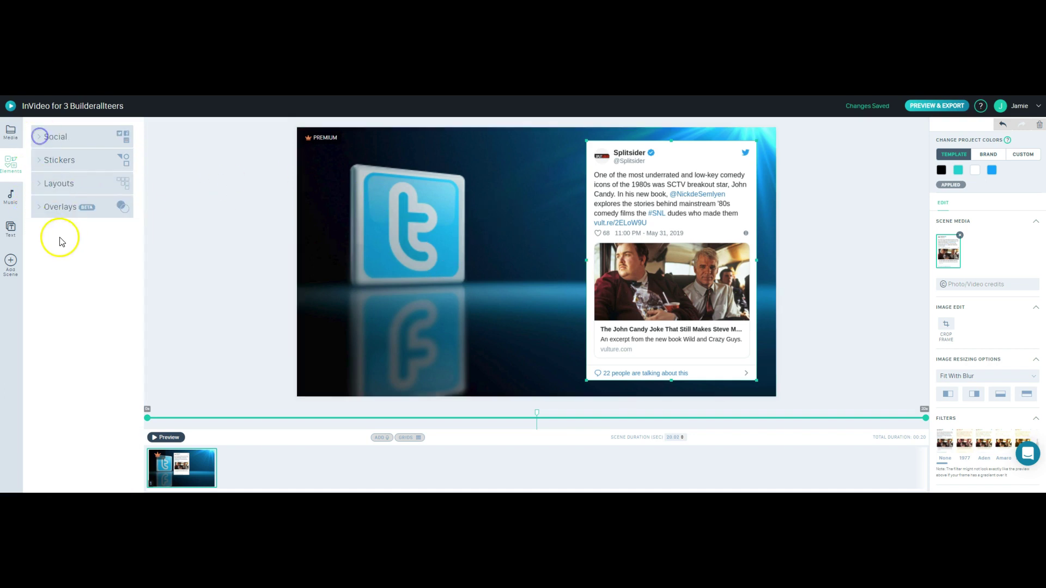
left_click(38, 208)
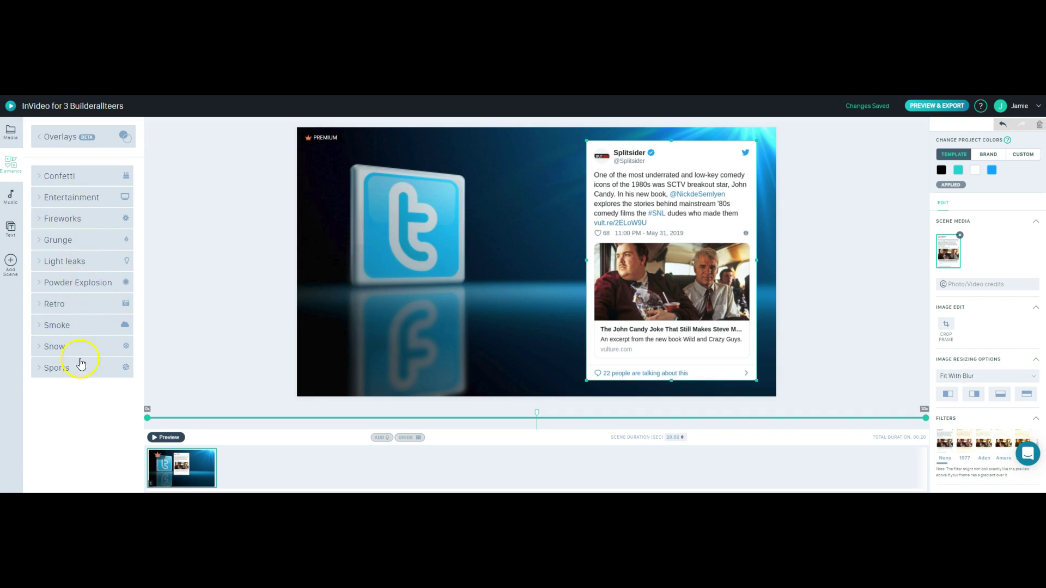
left_click(67, 200)
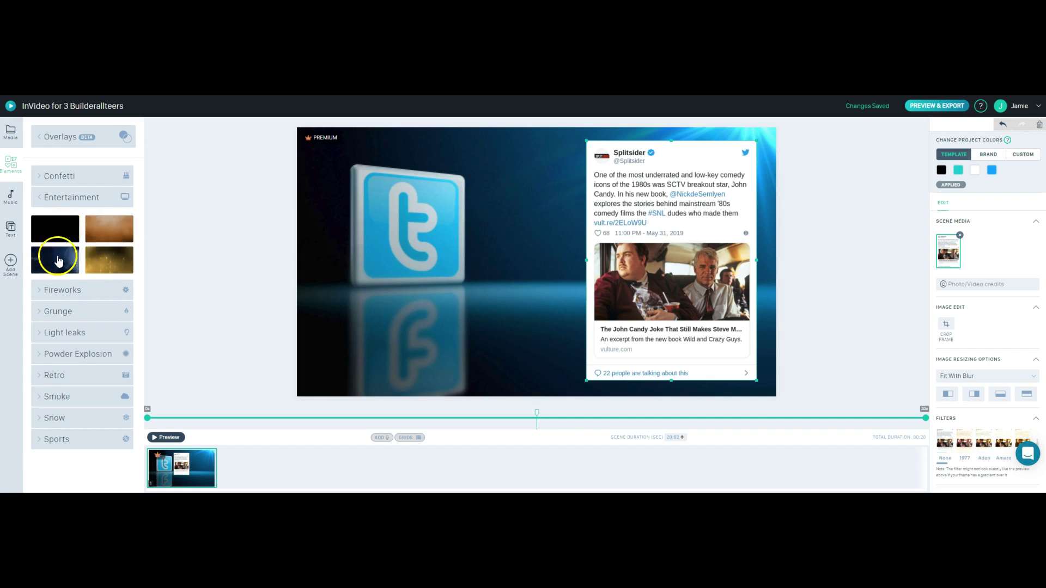
- Apply the gold bokeh Entertainment overlay and raise its opacity to about 95%
left_click(103, 262)
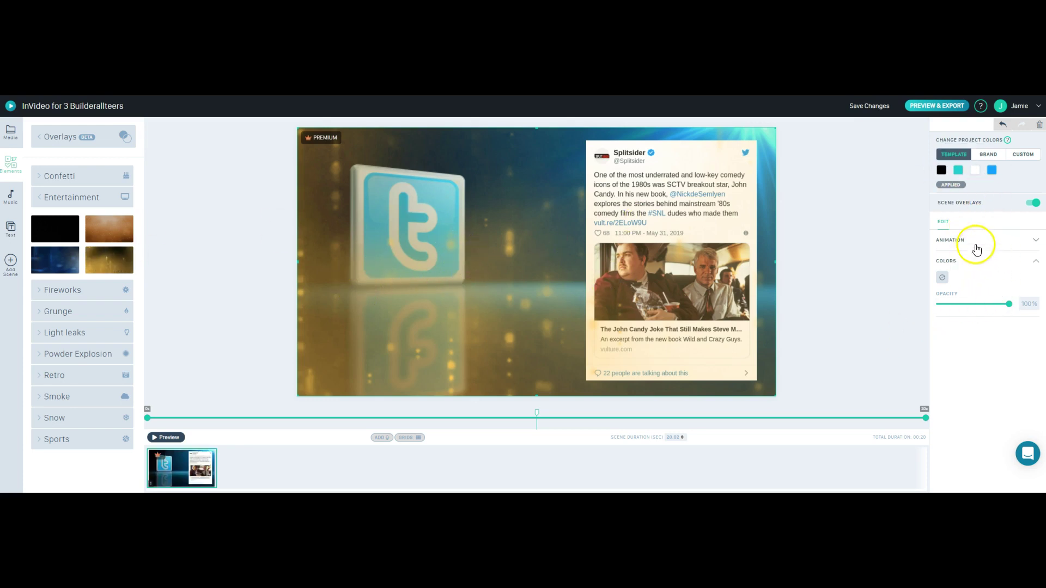
left_click(992, 305)
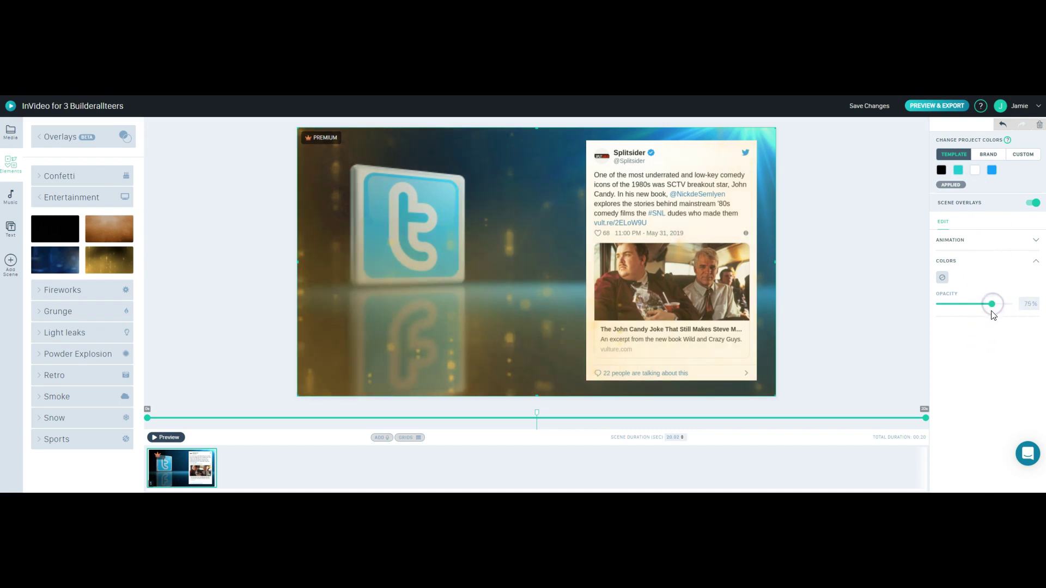
left_click_drag(992, 305, 1001, 305)
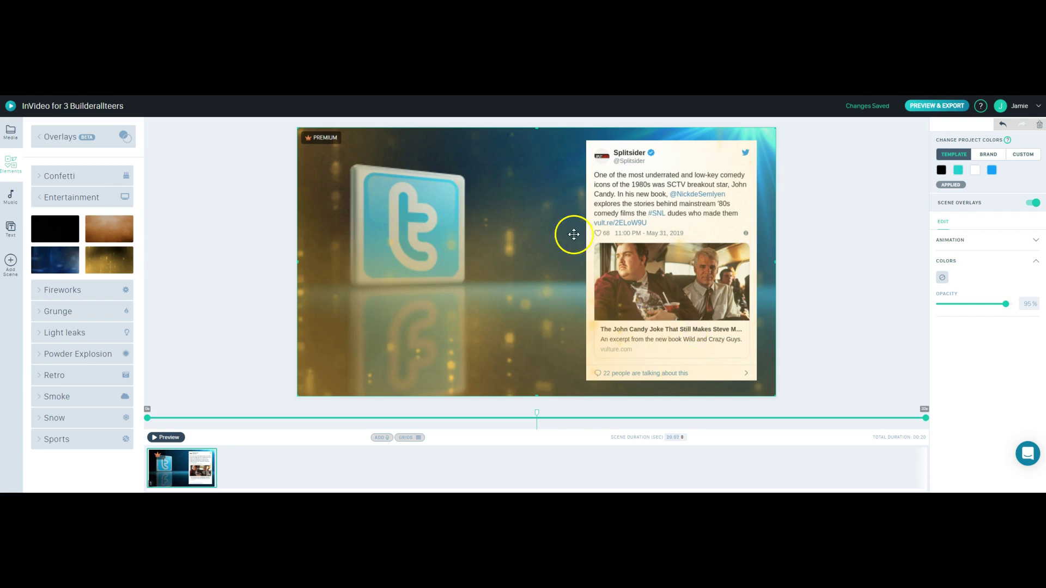
- Preview the scene with the gold overlay, return to element categories, and stop playback
left_click(169, 437)
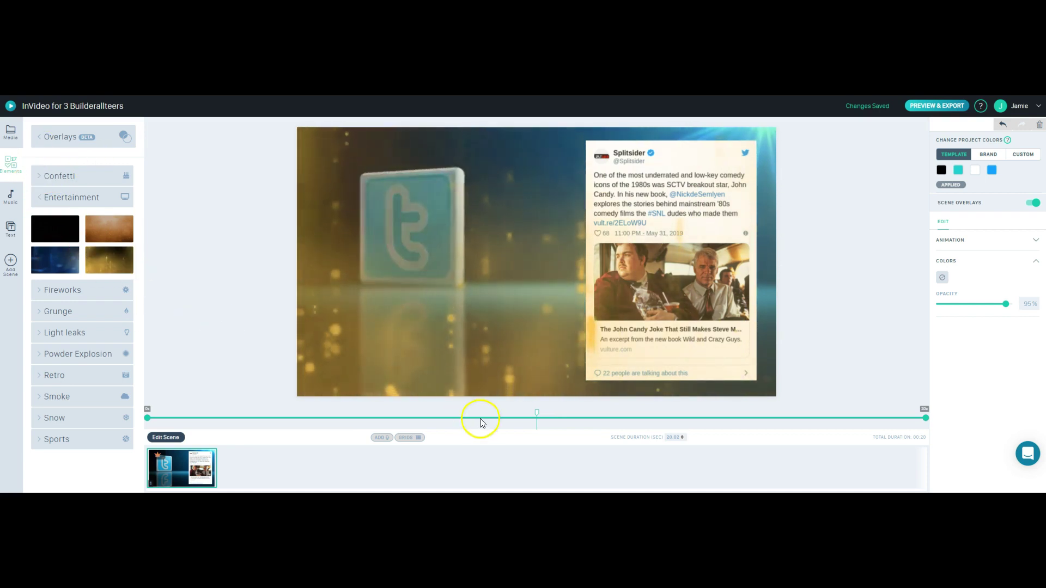
left_click(41, 137)
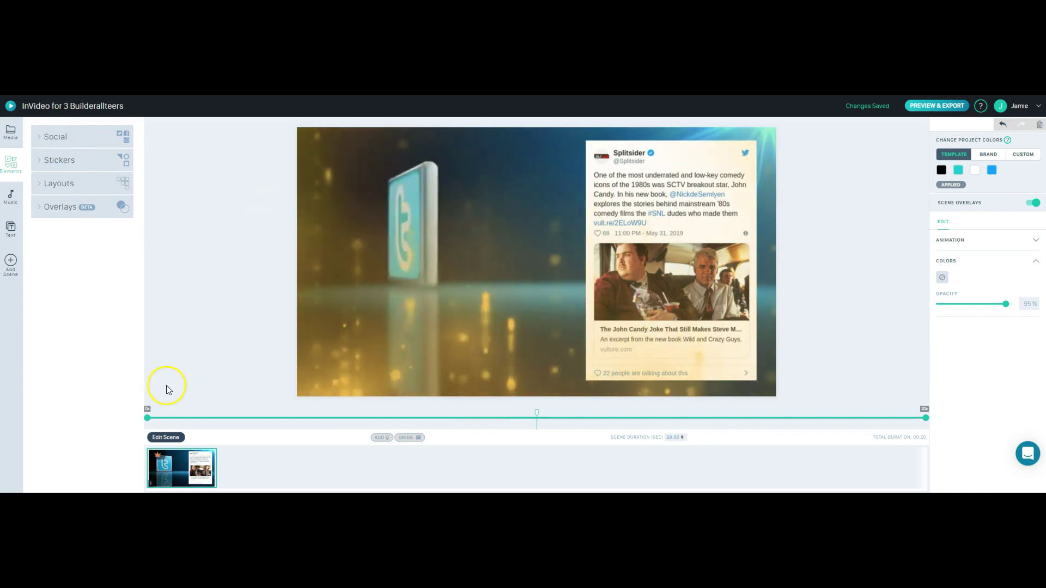
left_click(165, 438)
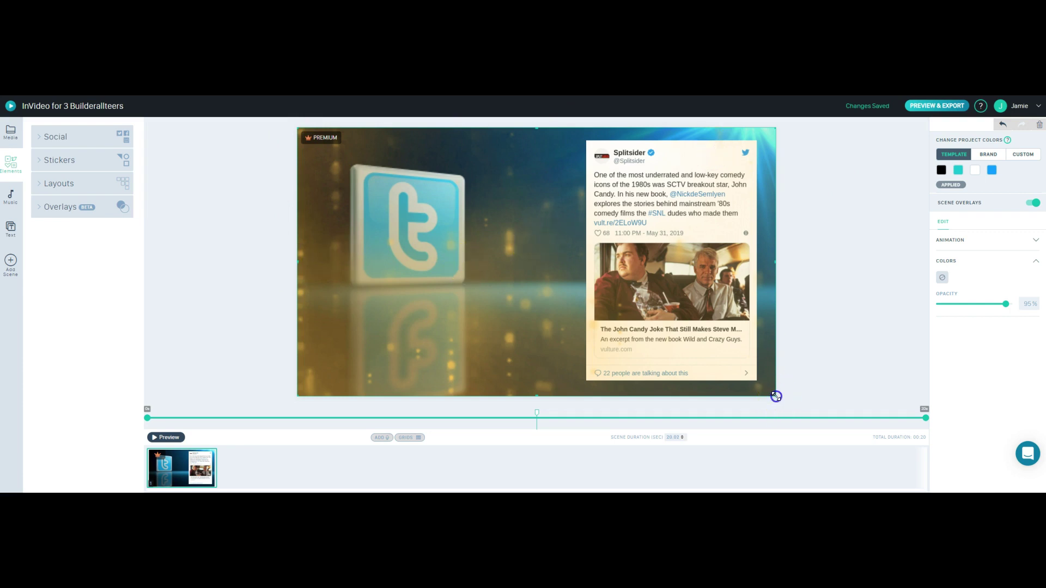
- Resize the overlay to a rectangle over the Twitter logo and nudge the tweet card right
left_click_drag(776, 396, 425, 255)
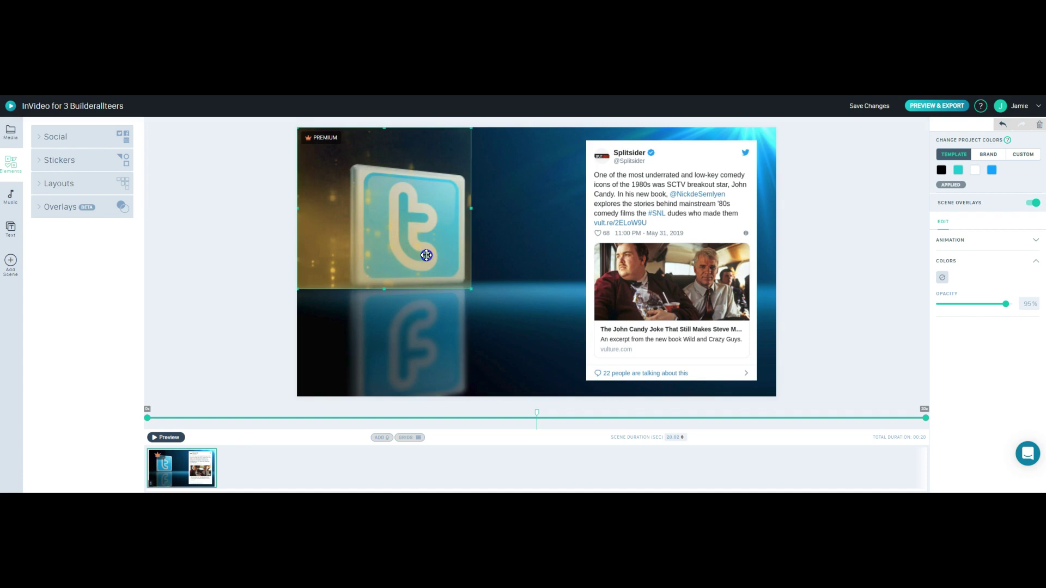
left_click_drag(471, 289, 584, 396)
left_click(662, 287)
left_click_drag(665, 287, 674, 285)
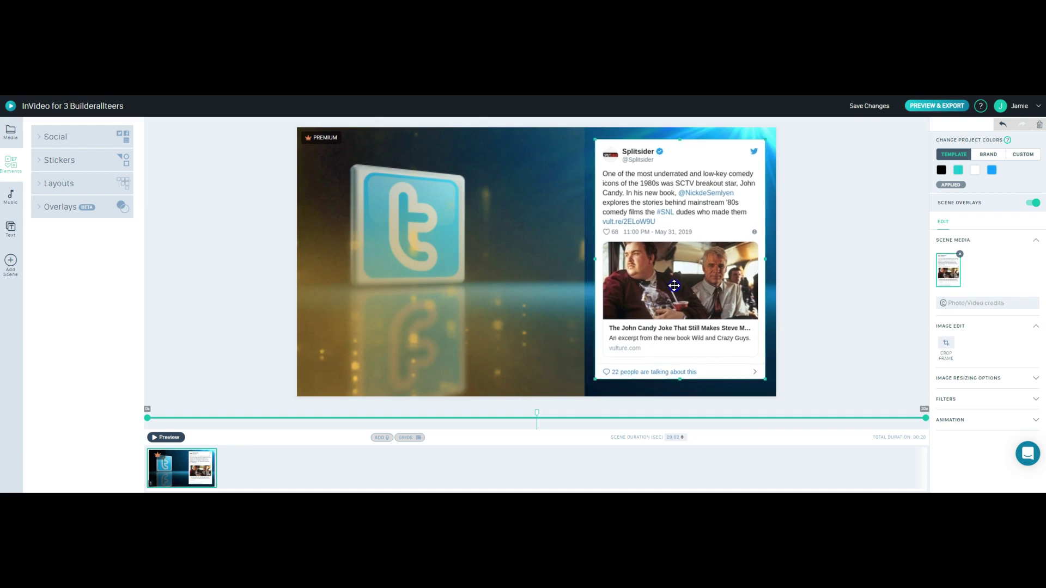
left_click(167, 438)
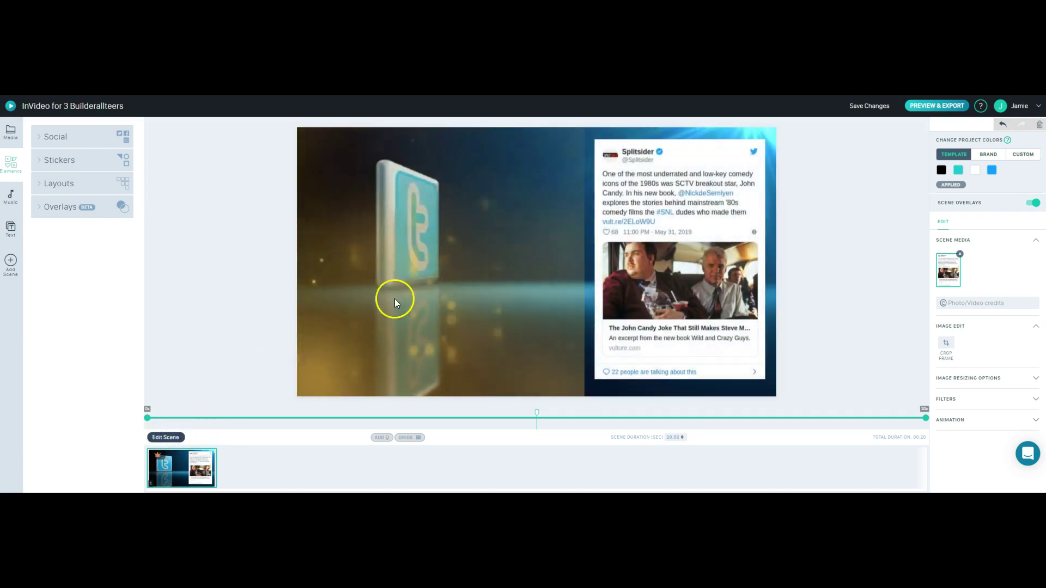
left_click(166, 439)
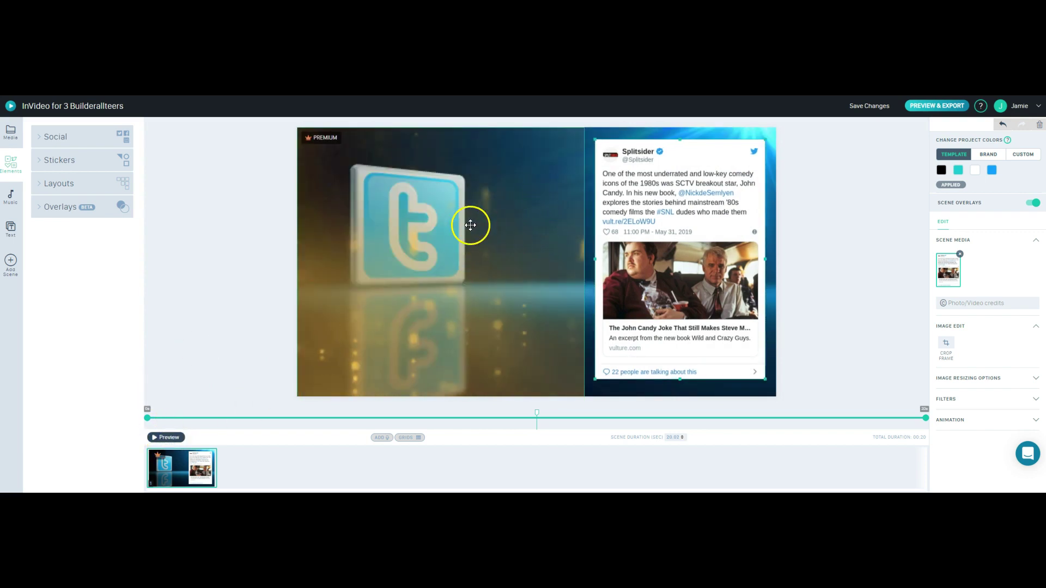
- Shrink the golden overlay further so it frames only the Twitter logo
left_click(497, 321)
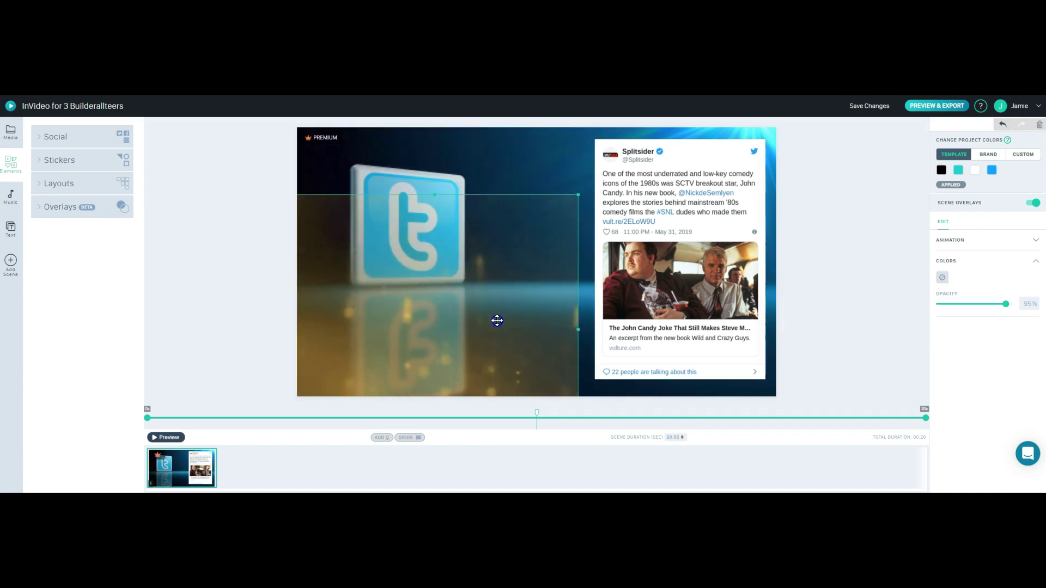
left_click_drag(577, 196, 518, 250)
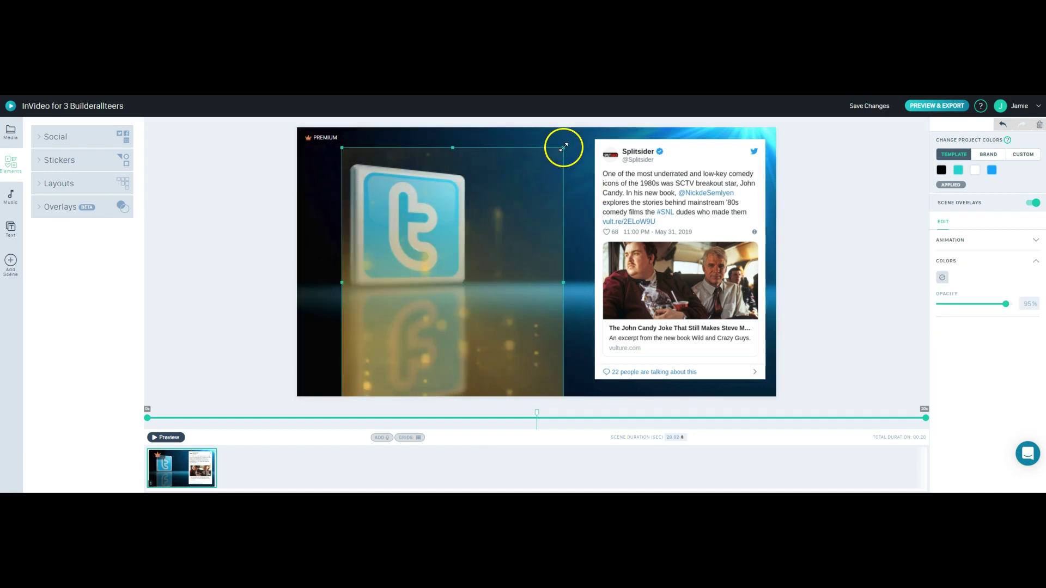
mouse_move(563, 147)
left_mouse_down()
mouse_move(532, 154)
mouse_move(497, 231)
mouse_move(507, 243)
mouse_move(438, 220)
mouse_move(455, 233)
mouse_move(420, 241)
left_mouse_up()
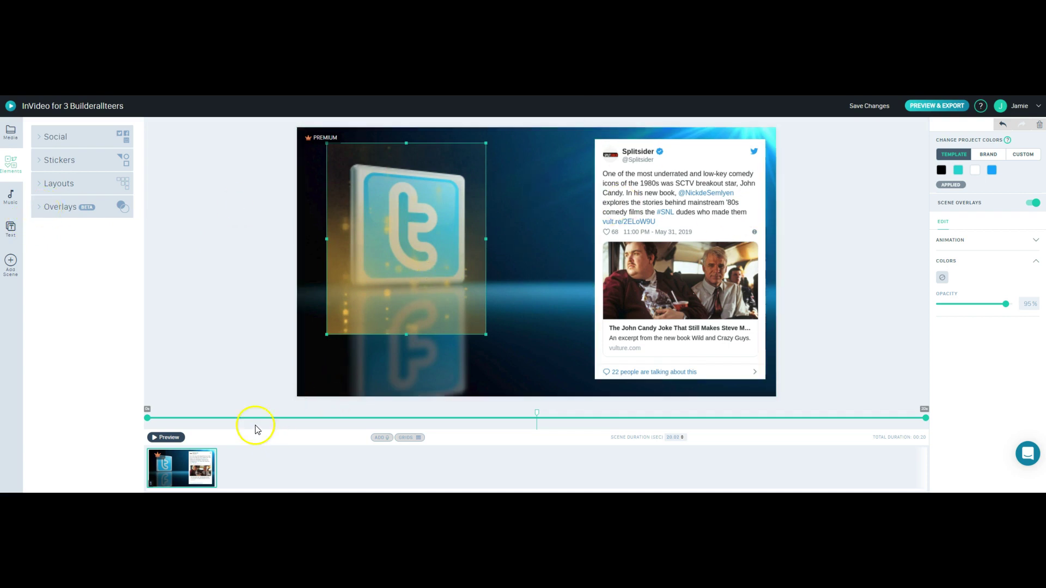
- Add a Fireworks overlay from Elements > Overlays, move it over the Twitter logo, and preview
left_click(43, 207)
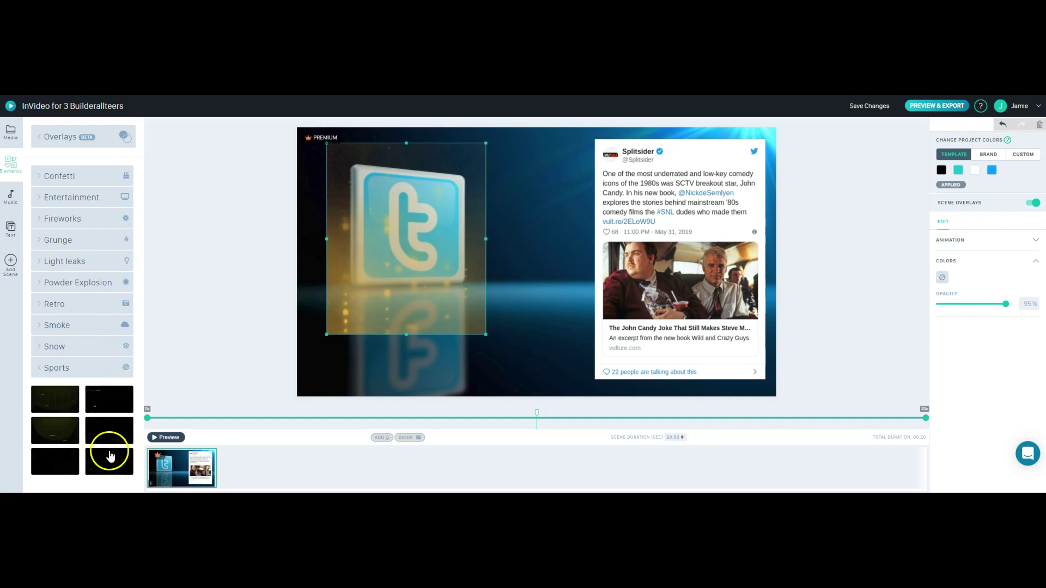
left_click(59, 220)
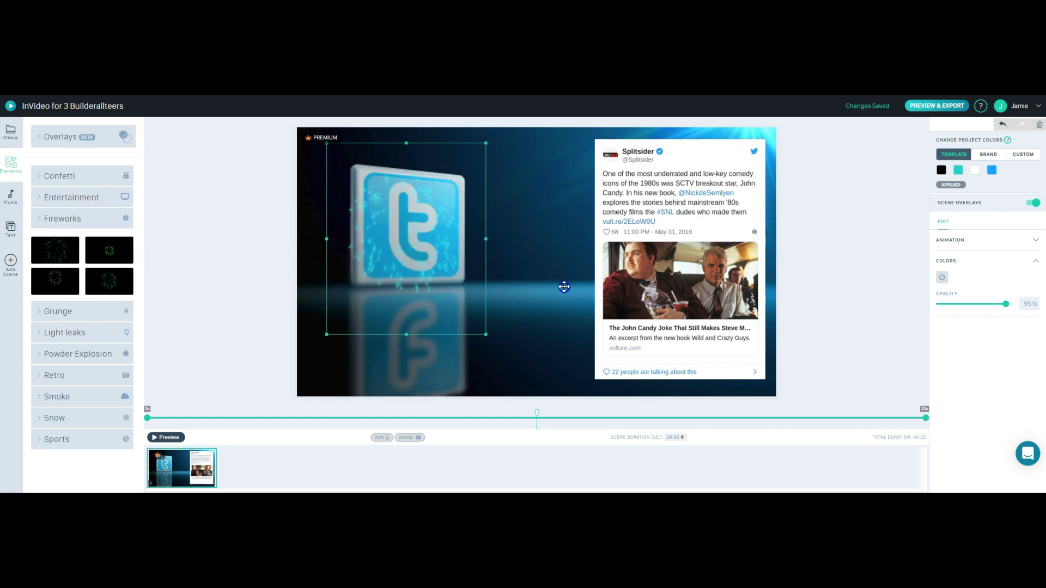
left_click_drag(412, 245, 531, 271)
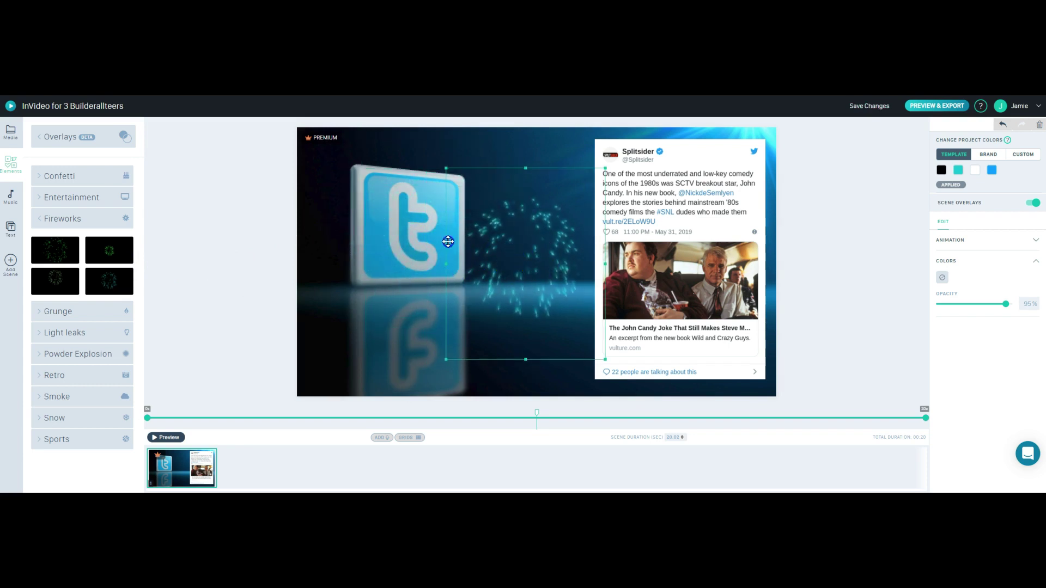
left_click(517, 251)
left_click_drag(517, 251, 405, 219)
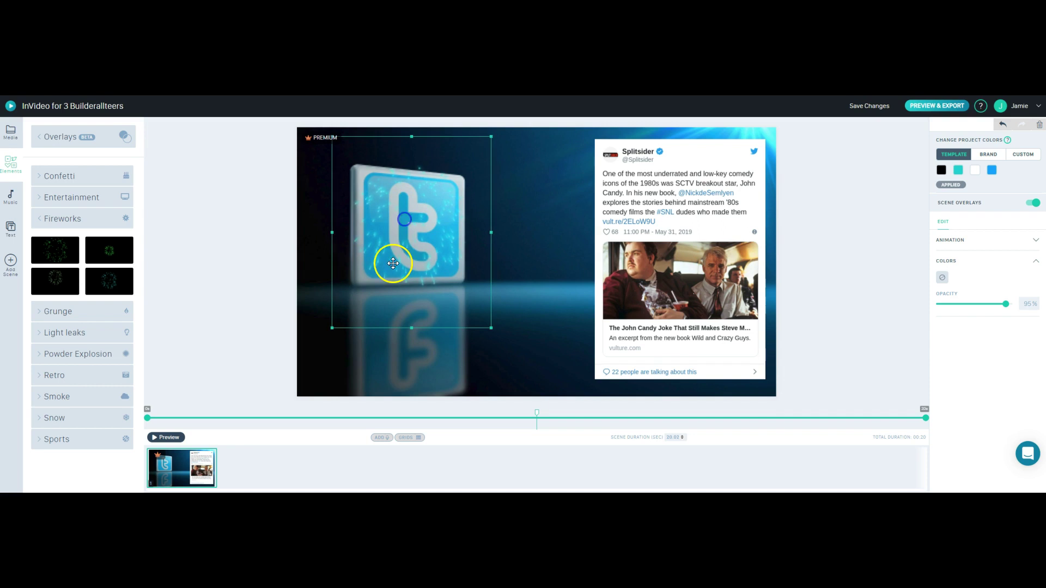
left_click(167, 437)
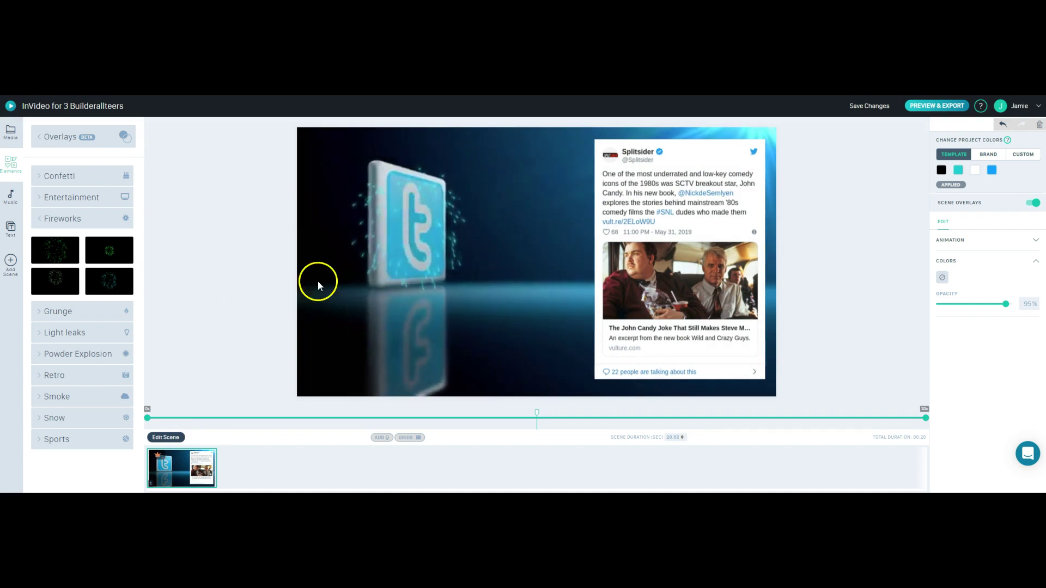
- Stop the preview, expand Animation, and drag the tweet card slightly left toward the logo
left_click(166, 438)
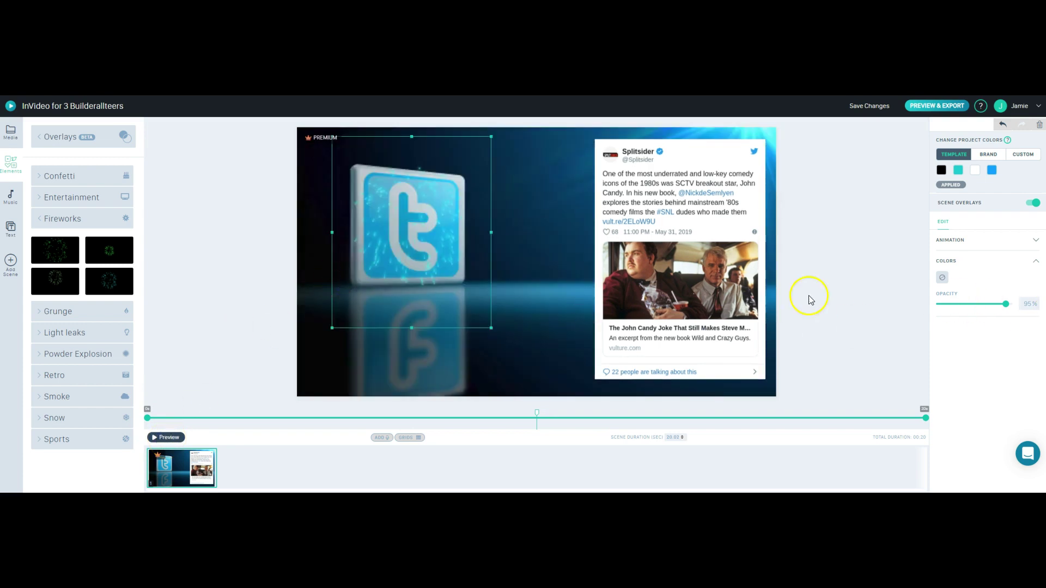
left_click(950, 240)
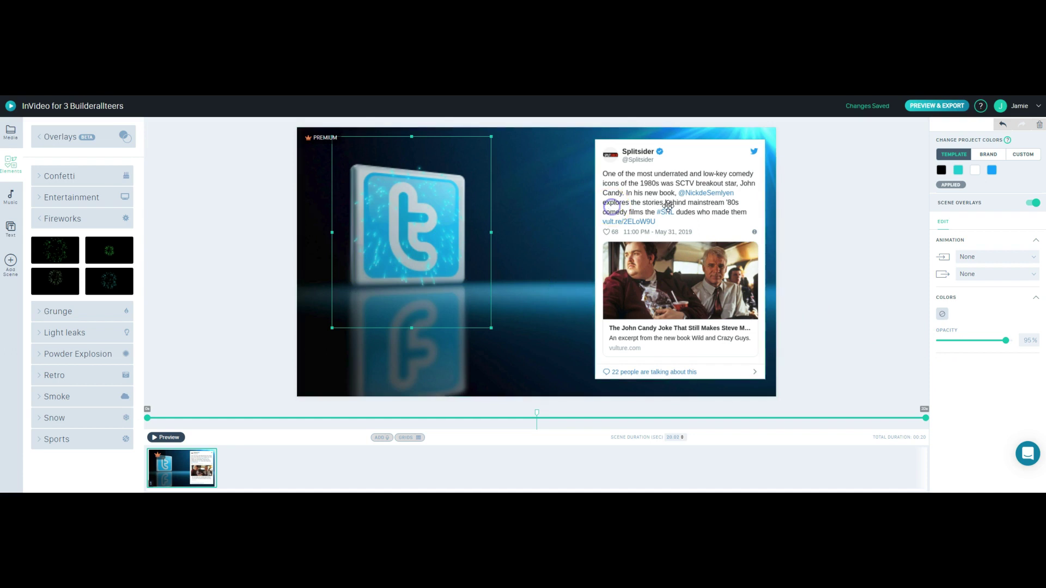
mouse_move(668, 206)
left_mouse_down()
mouse_move(560, 211)
mouse_move(655, 206)
left_mouse_up()
left_click(405, 233)
left_click(417, 236)
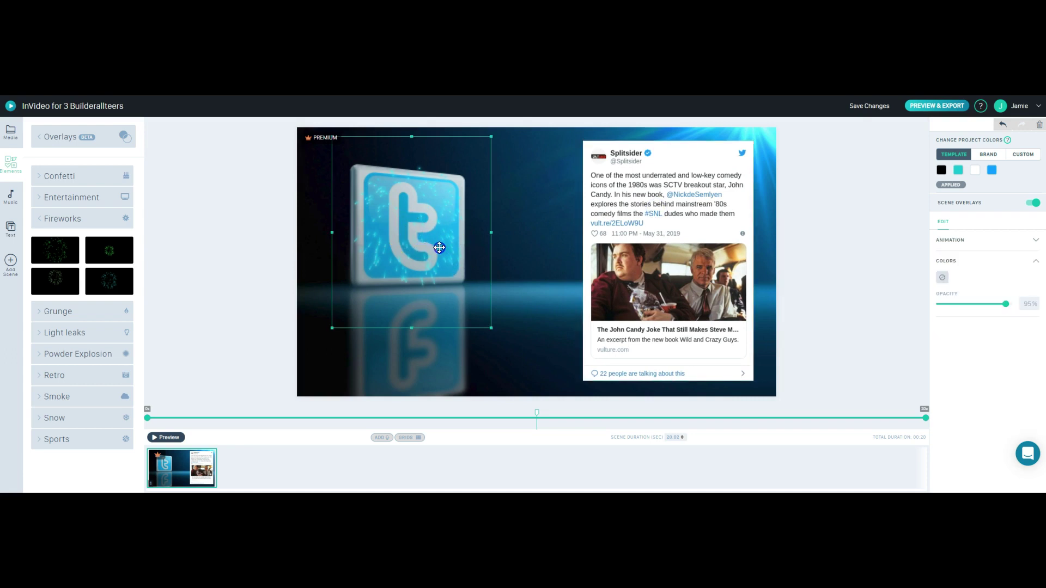
- Add the fingerprint sticker from Stickers > Crime, then position and trim it beside the tweet card
left_click(60, 185)
left_click(40, 140)
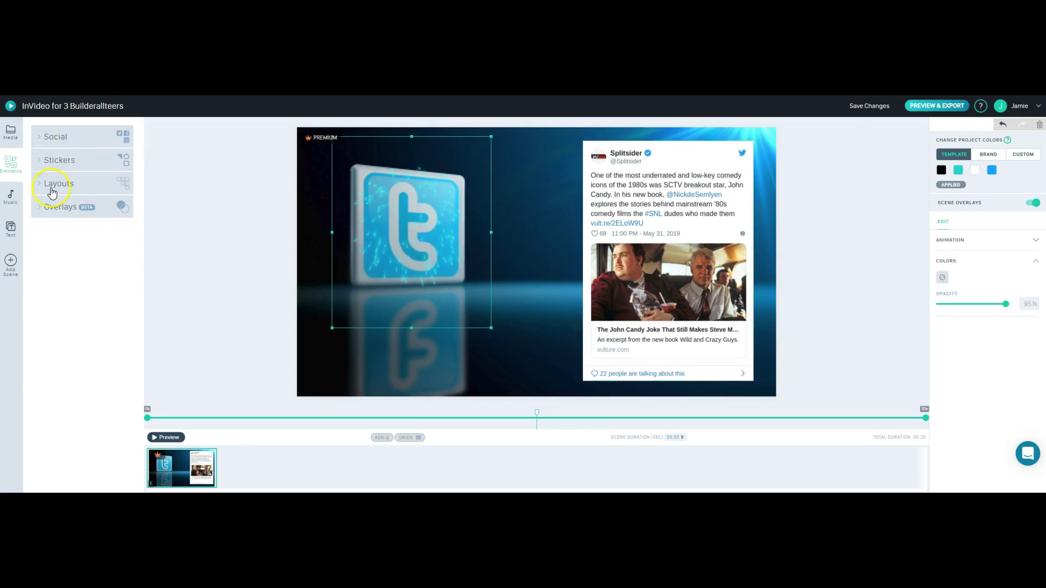
left_click(42, 161)
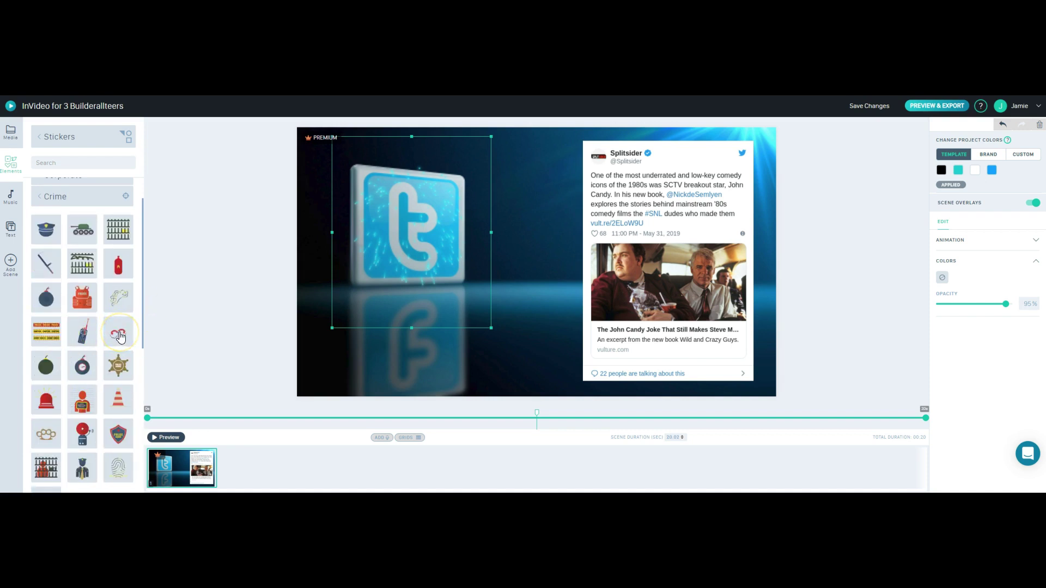
scroll(119, 337, "down", 3)
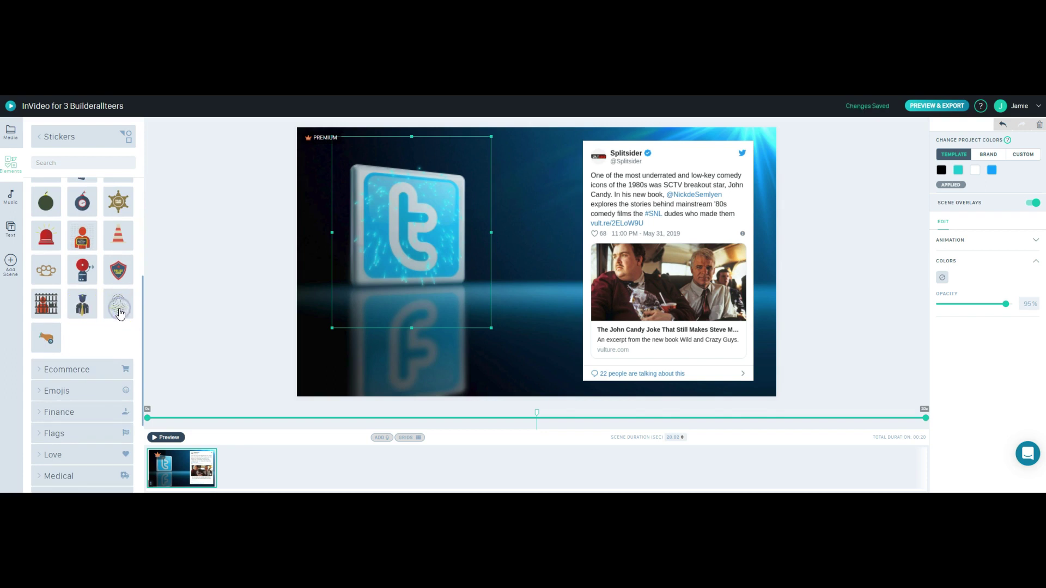
left_click(118, 309)
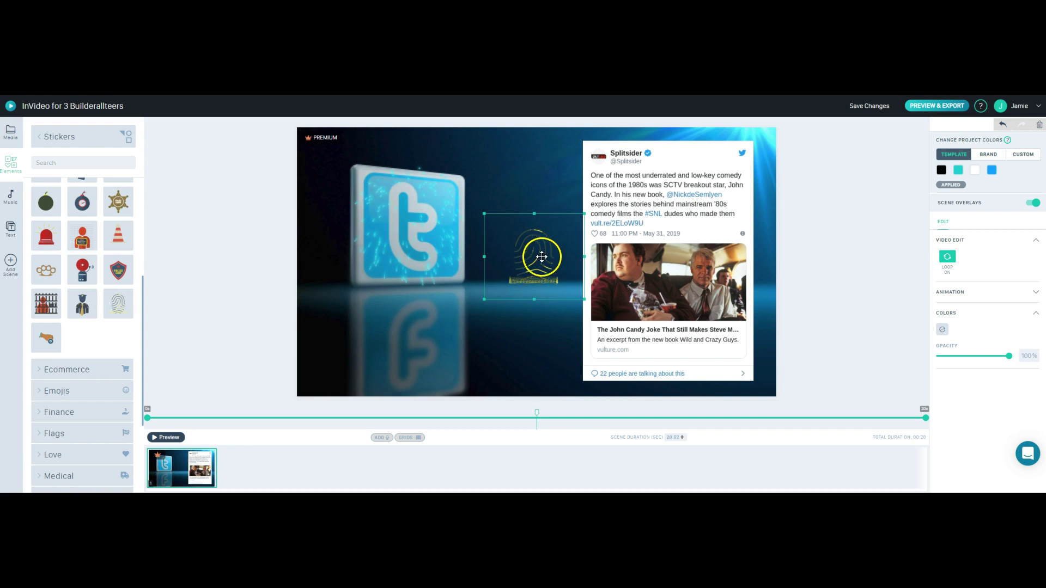
left_click_drag(490, 293, 510, 314)
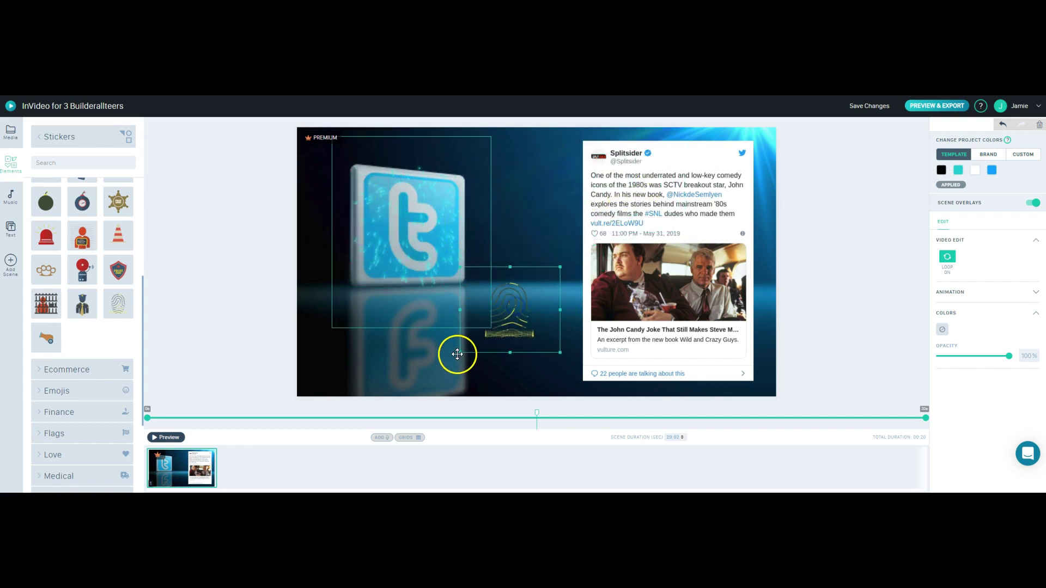
mouse_move(466, 349)
left_mouse_down()
mouse_move(490, 346)
mouse_move(484, 351)
left_mouse_up()
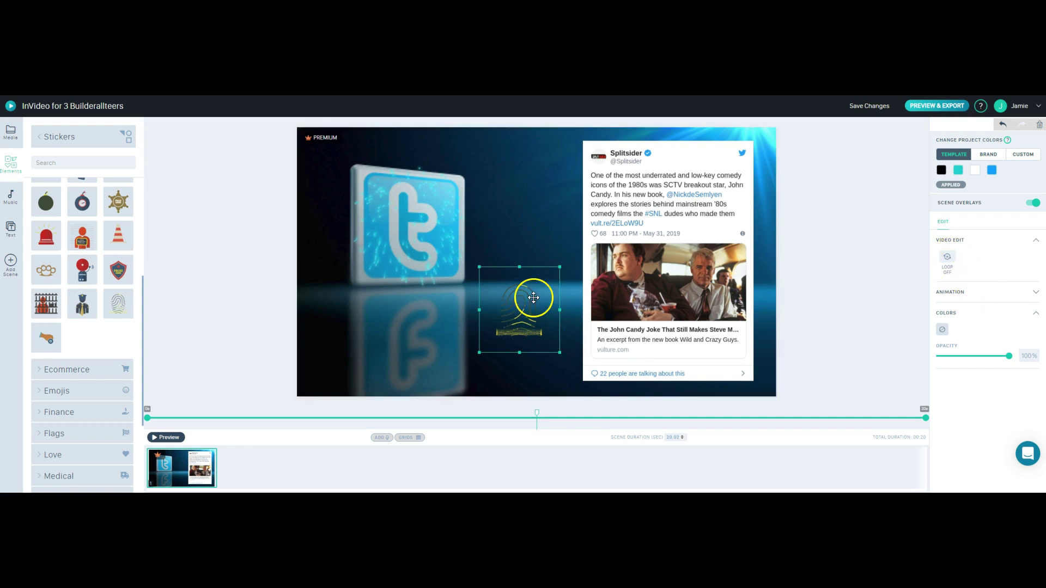
- Switch Loop to ON for the fingerprint sticker during preview, then return to scene editing
left_click(169, 439)
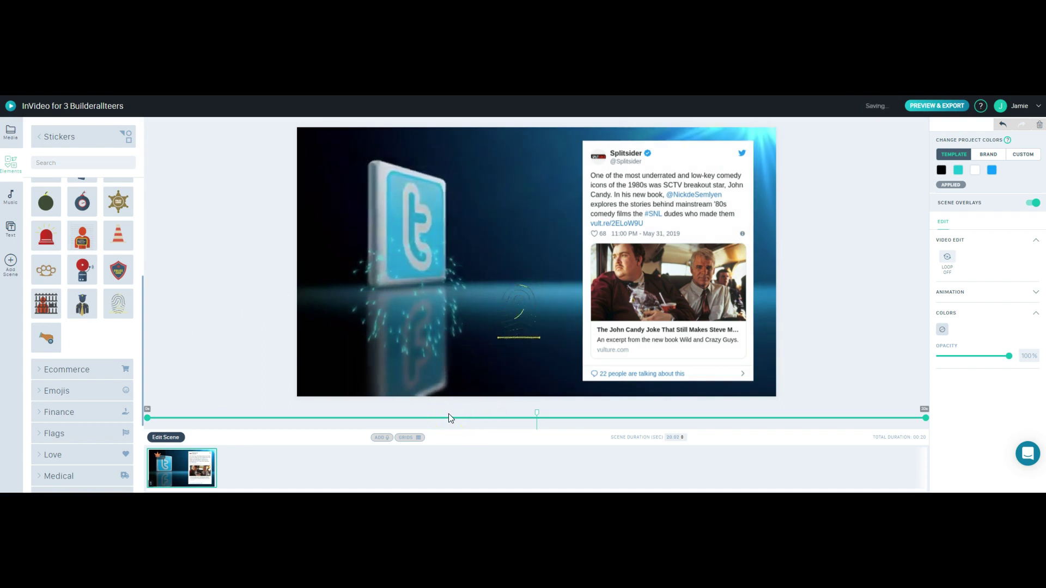
left_click(542, 322)
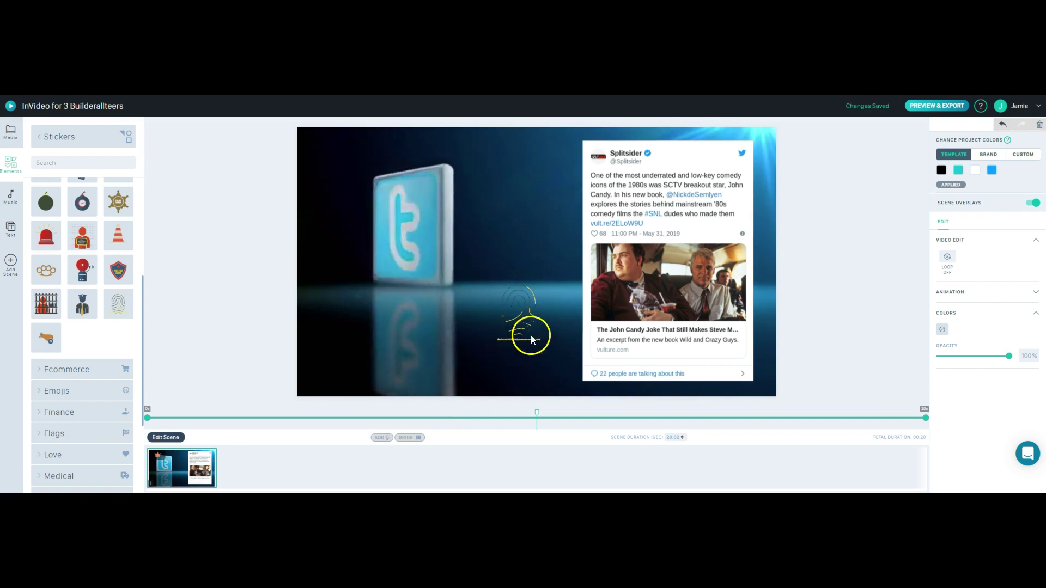
left_click(947, 257)
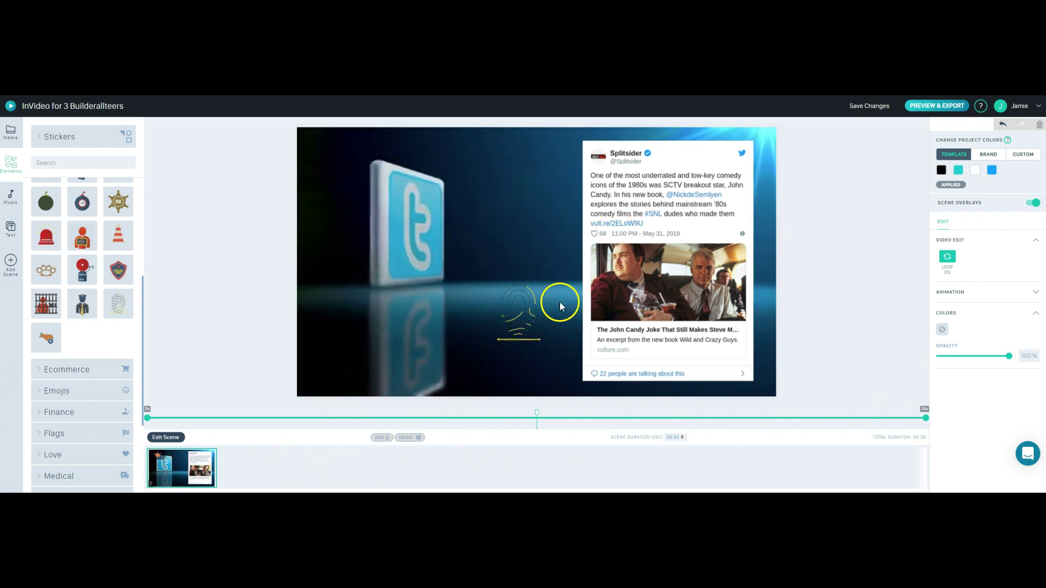
left_click(169, 439)
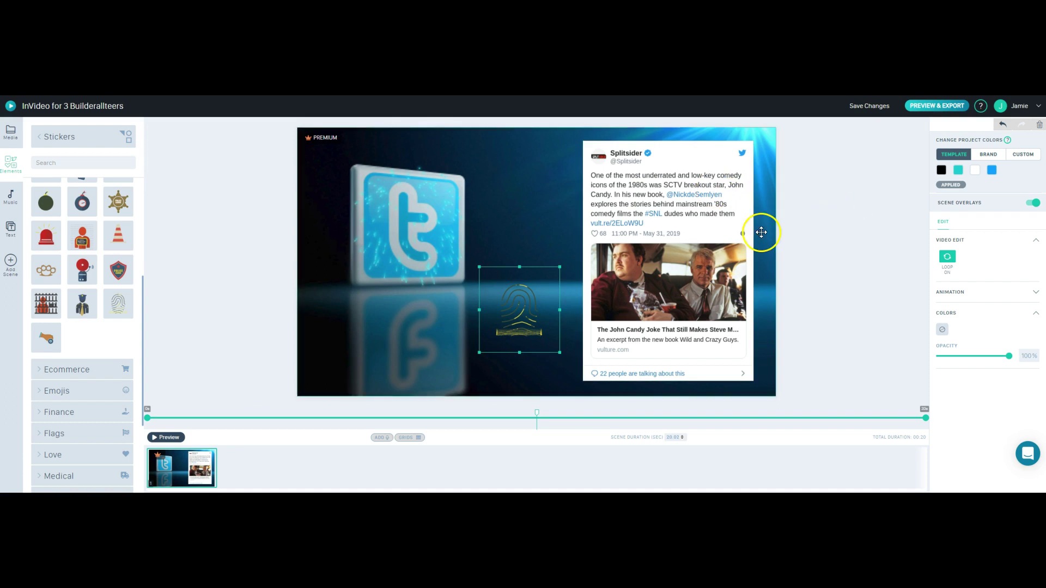
left_click(50, 116)
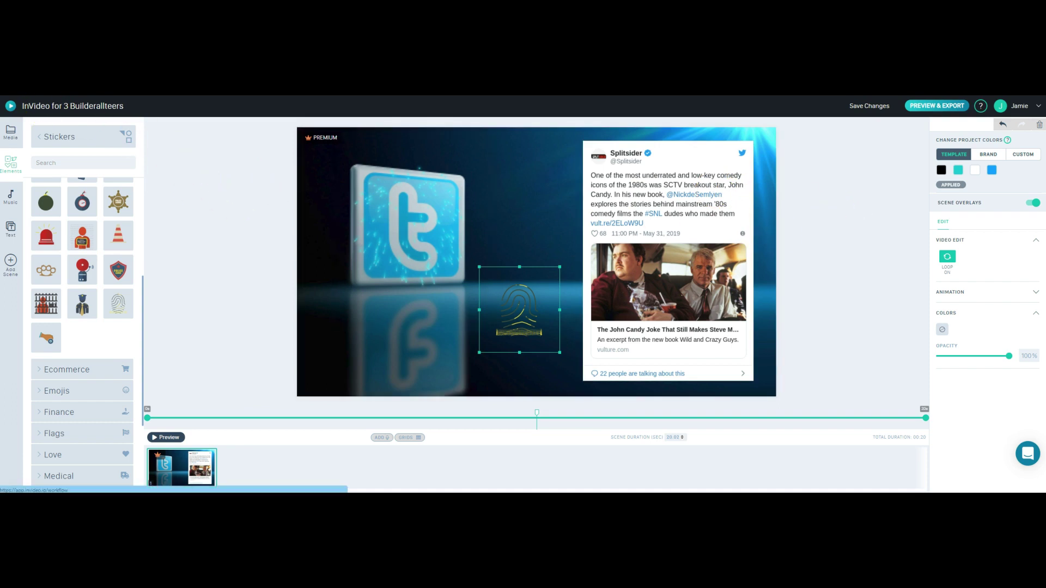